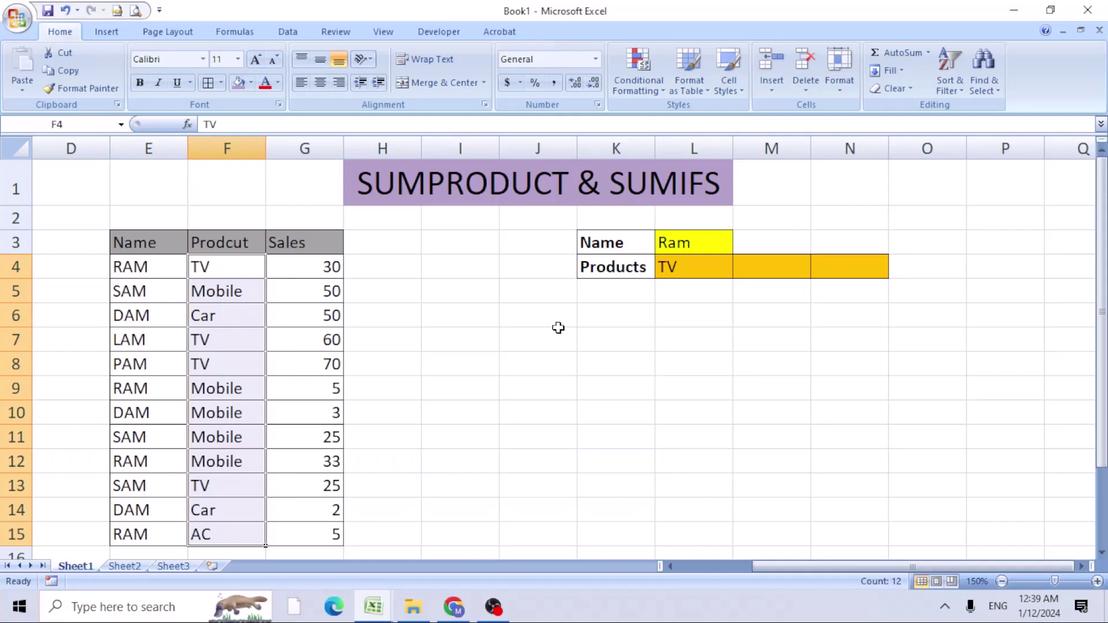
Point out the Name, Product and Sales headers and the lookup cells L3 (Ram) and L4 (TV).
{"action": "left_click", "coordinate": [130, 250]}
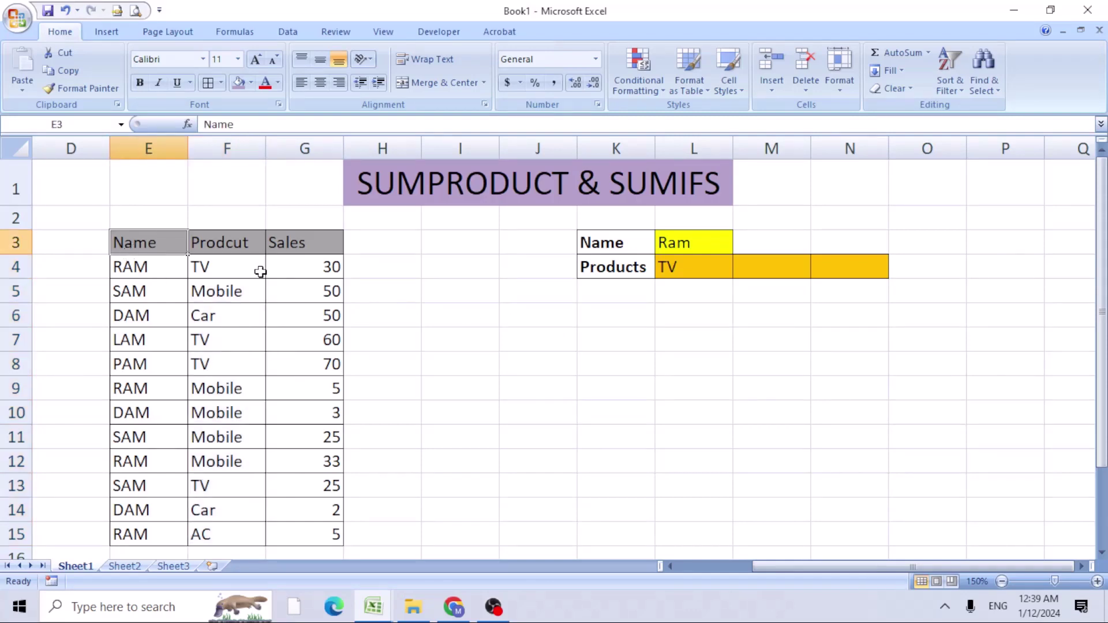
{"action": "left_click", "coordinate": [222, 241]}
{"action": "left_click", "coordinate": [302, 243]}
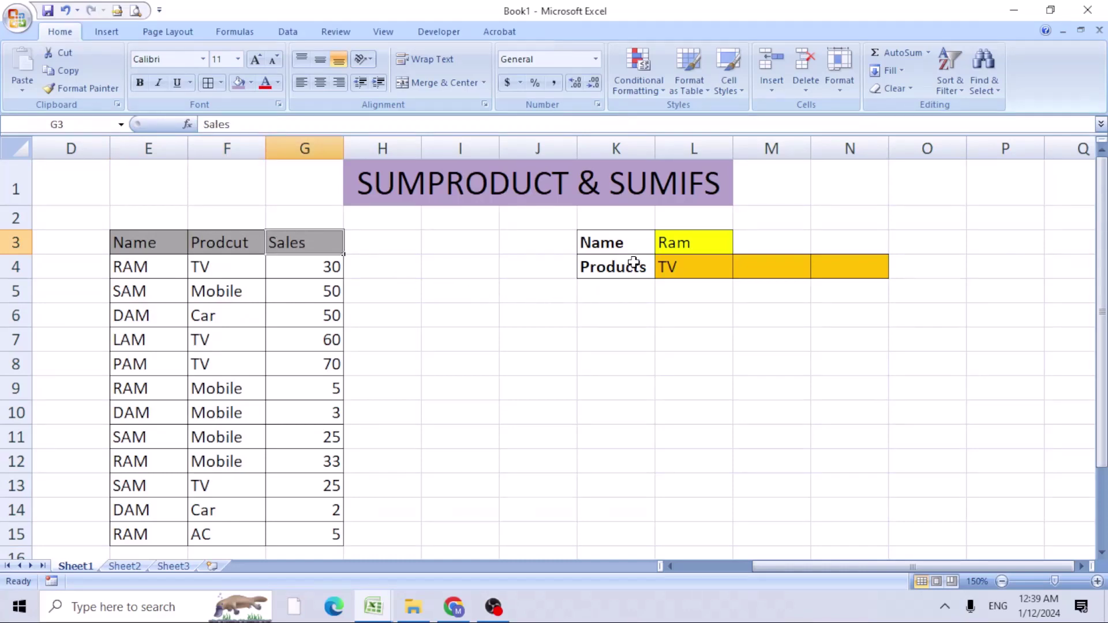
{"action": "left_click", "coordinate": [661, 241]}
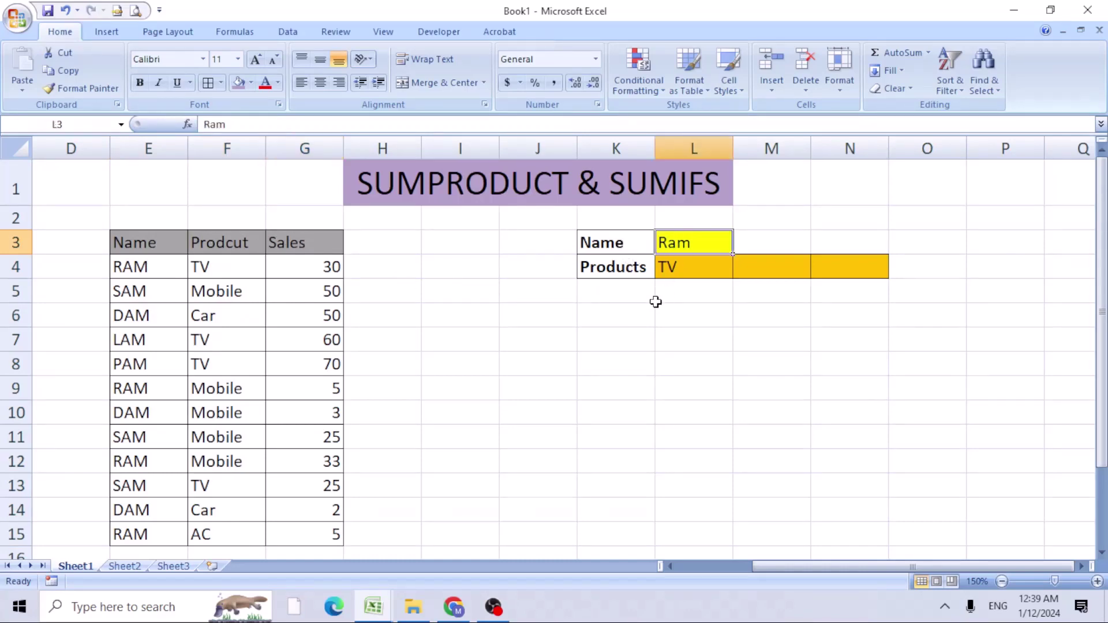
{"action": "left_click", "coordinate": [623, 272]}
{"action": "left_click", "coordinate": [675, 267]}
{"action": "left_click", "coordinate": [677, 289]}
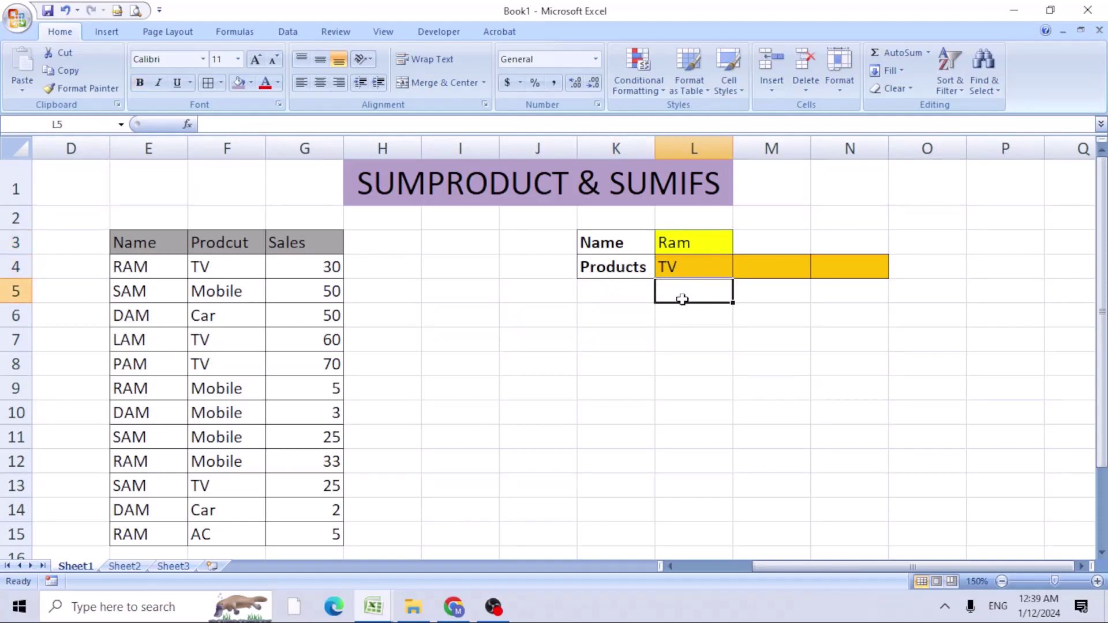
In L6, start a SUMIFS formula with $G$4:$G$15 as the sum range.
{"action": "left_click", "coordinate": [679, 310]}
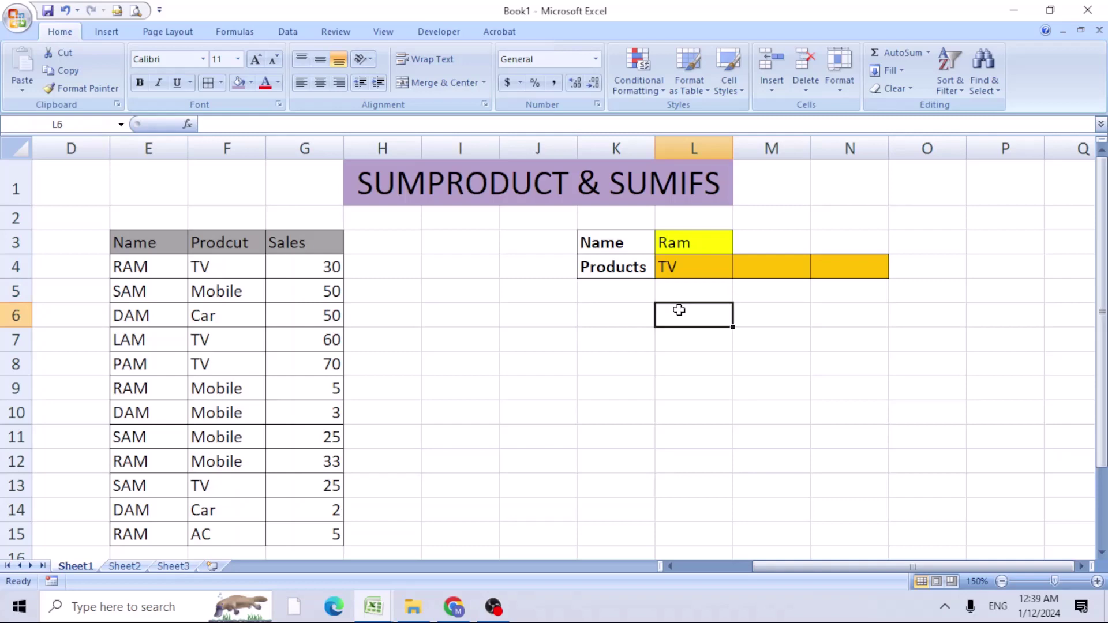
{"action": "type", "text": "=SUMIFS"}
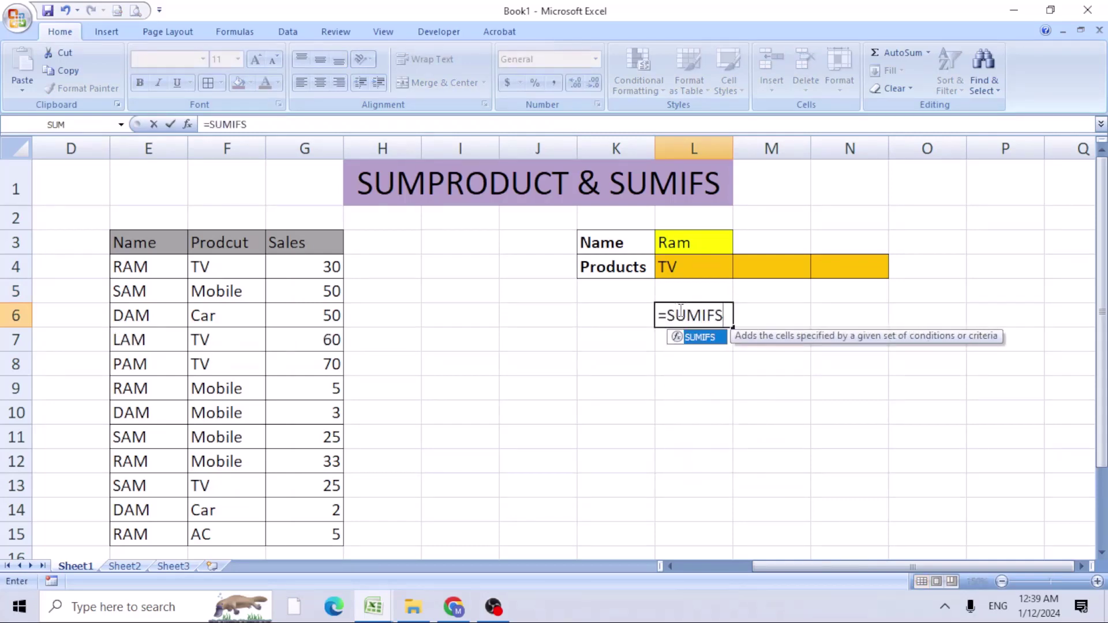
{"action": "type", "text": "("}
{"action": "left_click", "coordinate": [187, 125]}
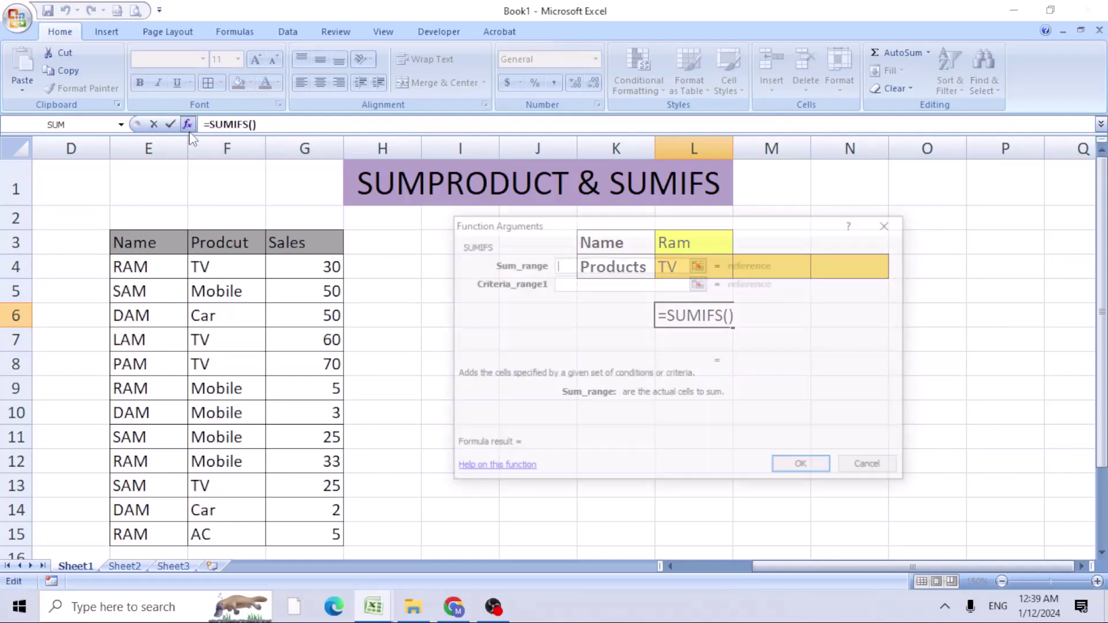
{"action": "left_click_drag", "start_coordinate": [549, 252], "coordinate": [681, 207]}
{"action": "left_click_drag", "start_coordinate": [296, 268], "coordinate": [301, 531]}
{"action": "key", "text": "F4"}
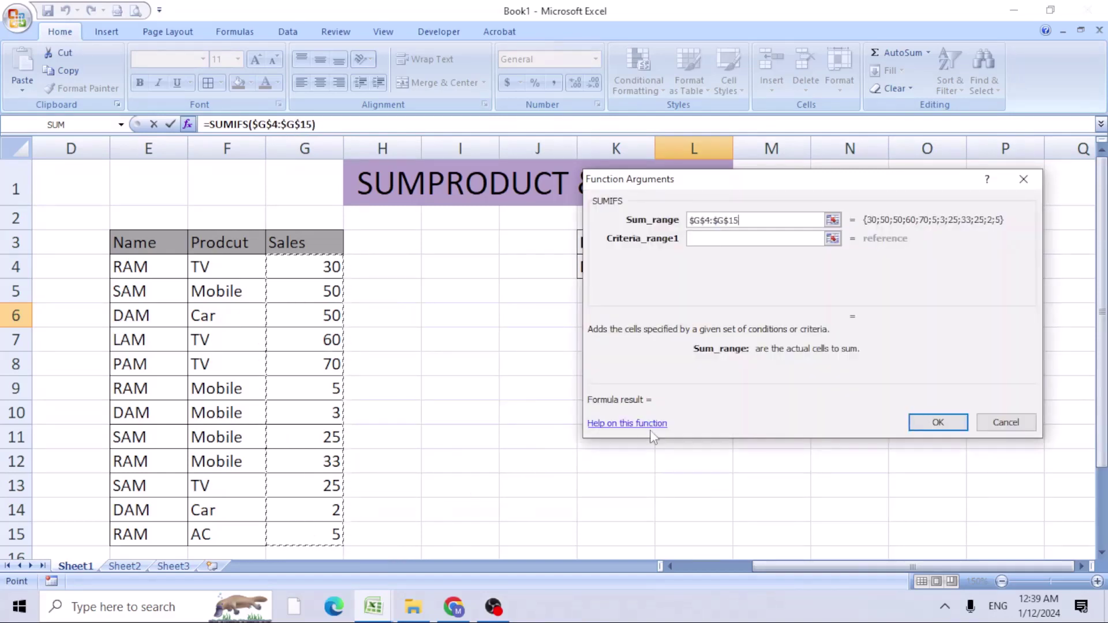
Set $E$4:$E$15 as the first criteria range of the SUMIFS.
{"action": "left_click", "coordinate": [732, 238]}
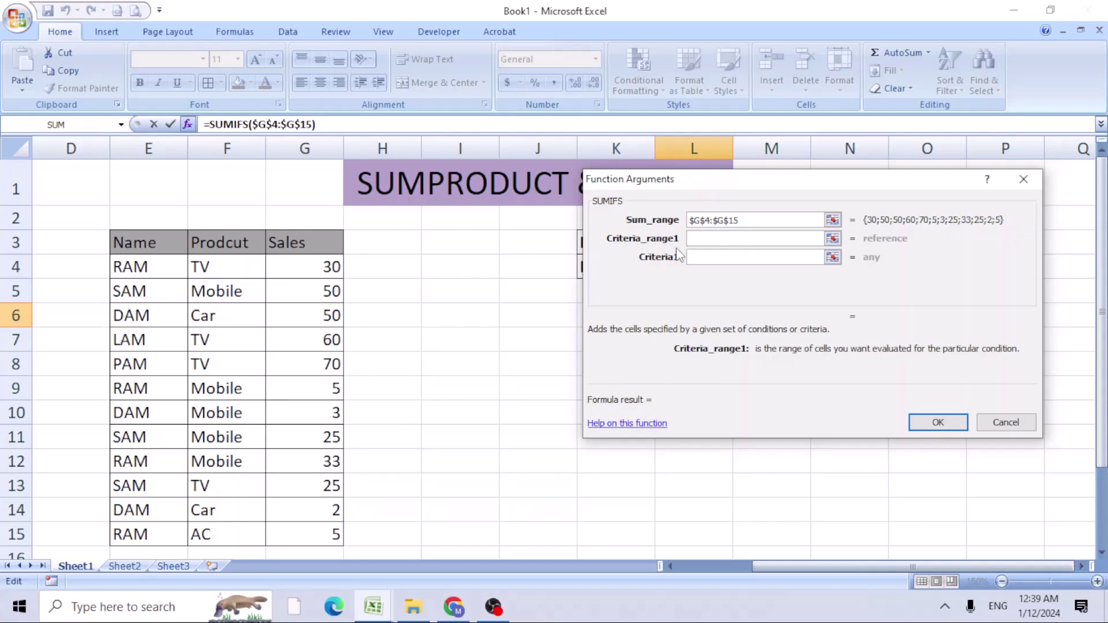
{"action": "left_click_drag", "start_coordinate": [132, 263], "coordinate": [144, 537]}
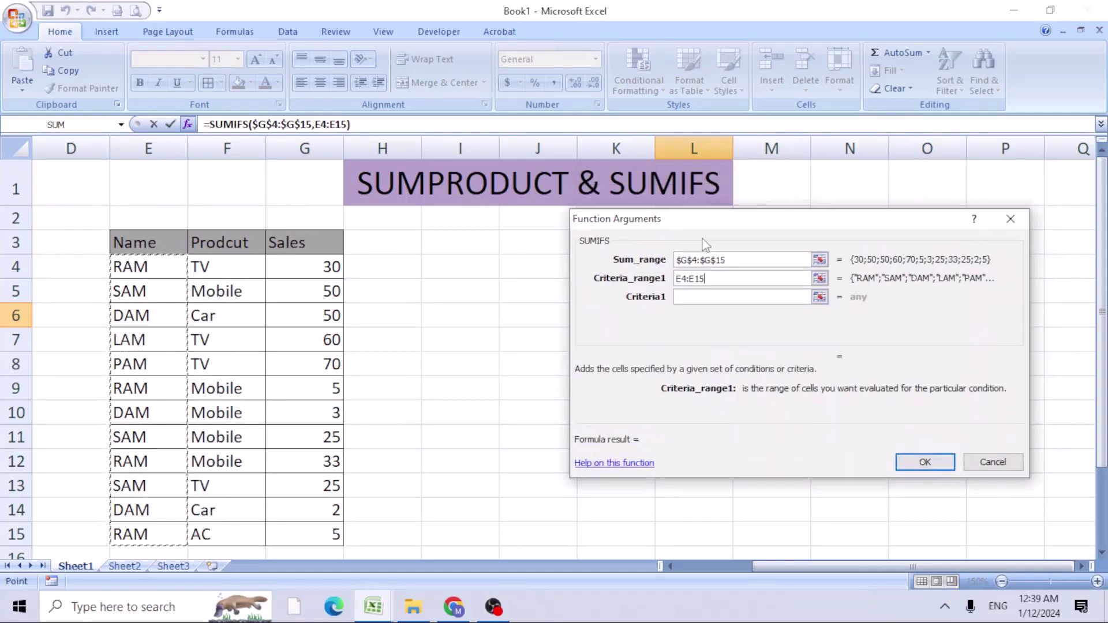
{"action": "left_click_drag", "start_coordinate": [700, 266], "coordinate": [697, 292]}
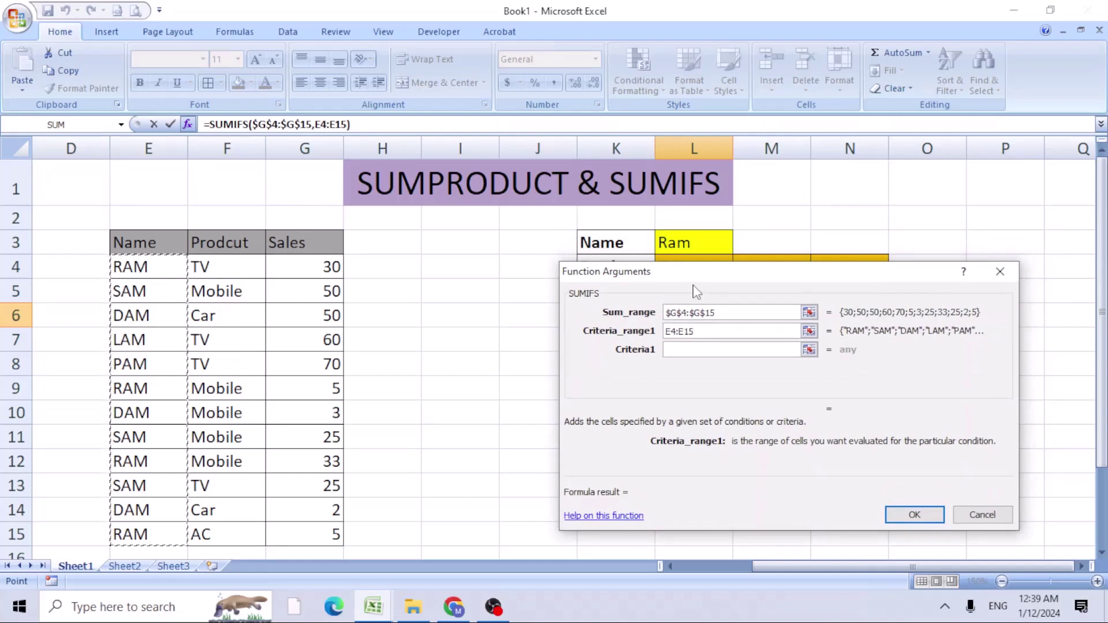
{"action": "key", "text": "F4"}
{"action": "left_click", "coordinate": [693, 350]}
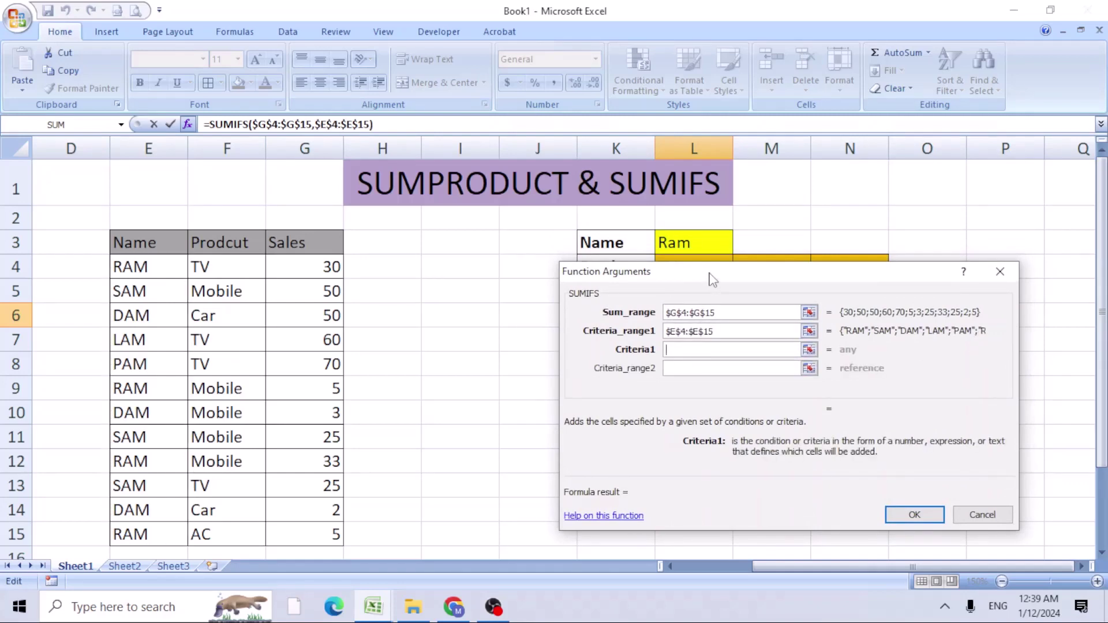
{"action": "left_click_drag", "start_coordinate": [712, 278], "coordinate": [672, 299]}
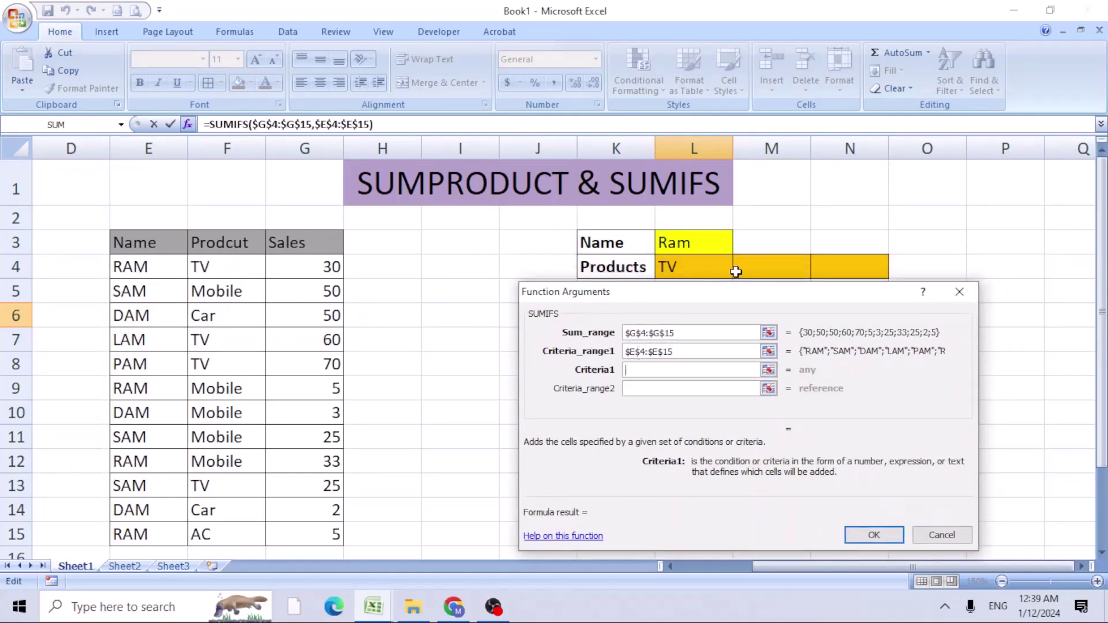
Complete the SUMIFS with criteria L3, $F$4:$F$15 and L4, returning 30 for Ram's TV sales.
{"action": "left_click", "coordinate": [682, 242]}
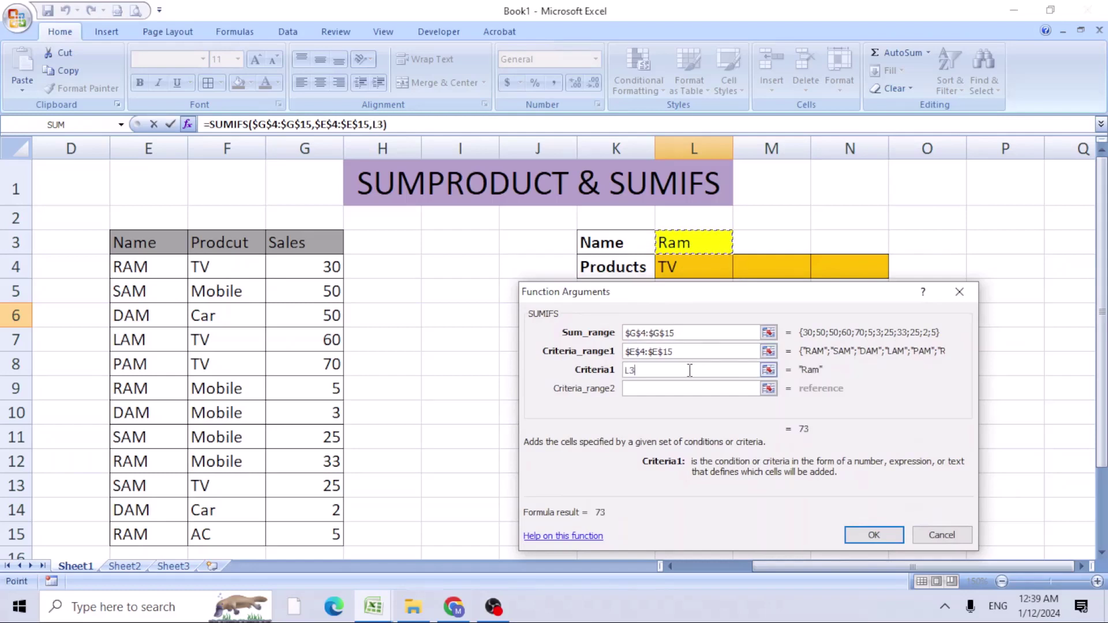
{"action": "left_click", "coordinate": [659, 385]}
{"action": "left_click_drag", "start_coordinate": [667, 295], "coordinate": [712, 289]}
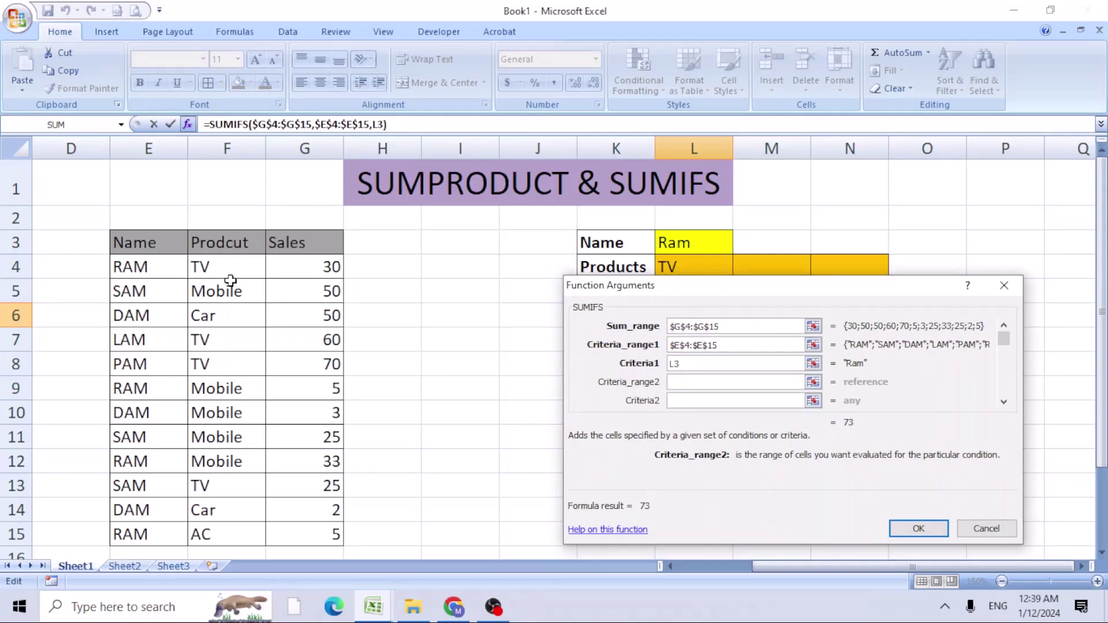
{"action": "left_click_drag", "start_coordinate": [229, 271], "coordinate": [217, 530]}
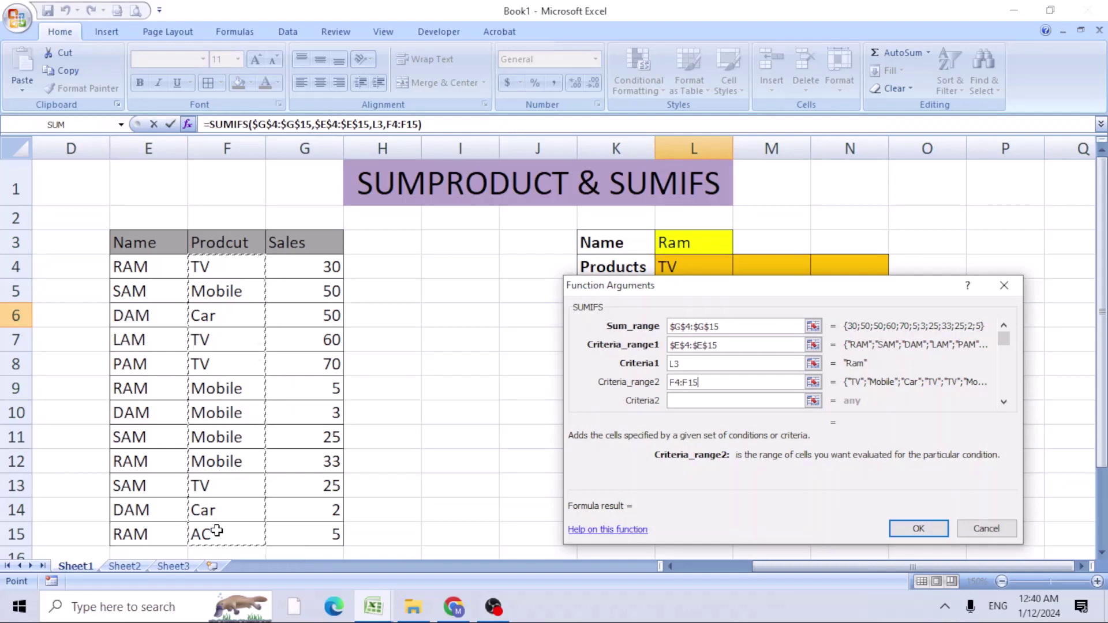
{"action": "key", "text": "F4"}
{"action": "left_click_drag", "start_coordinate": [739, 302], "coordinate": [691, 334]}
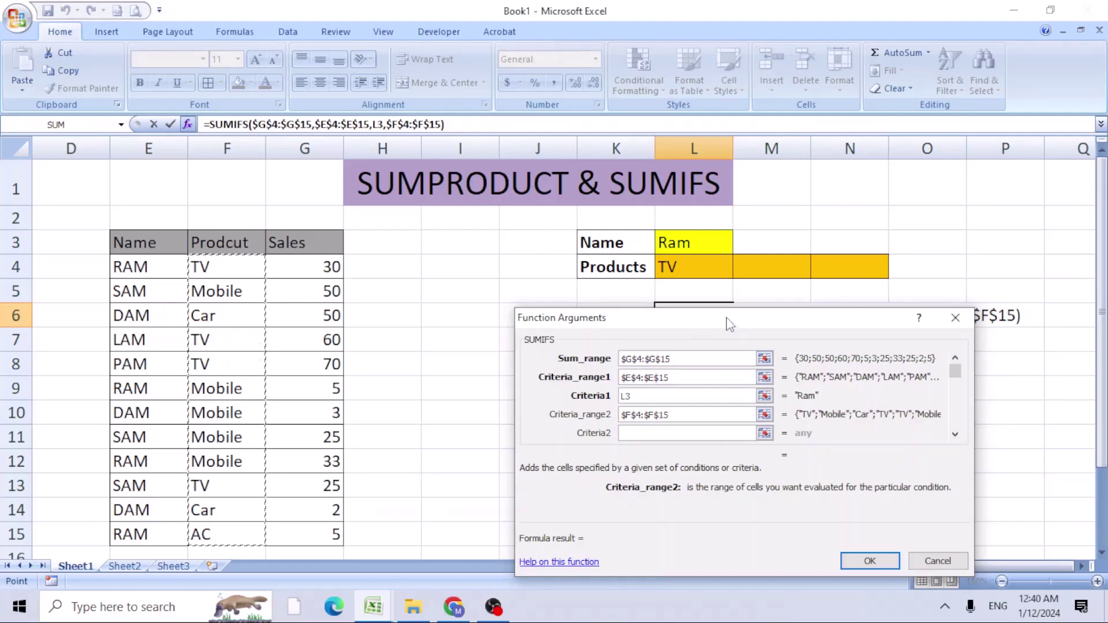
{"action": "left_click", "coordinate": [648, 434]}
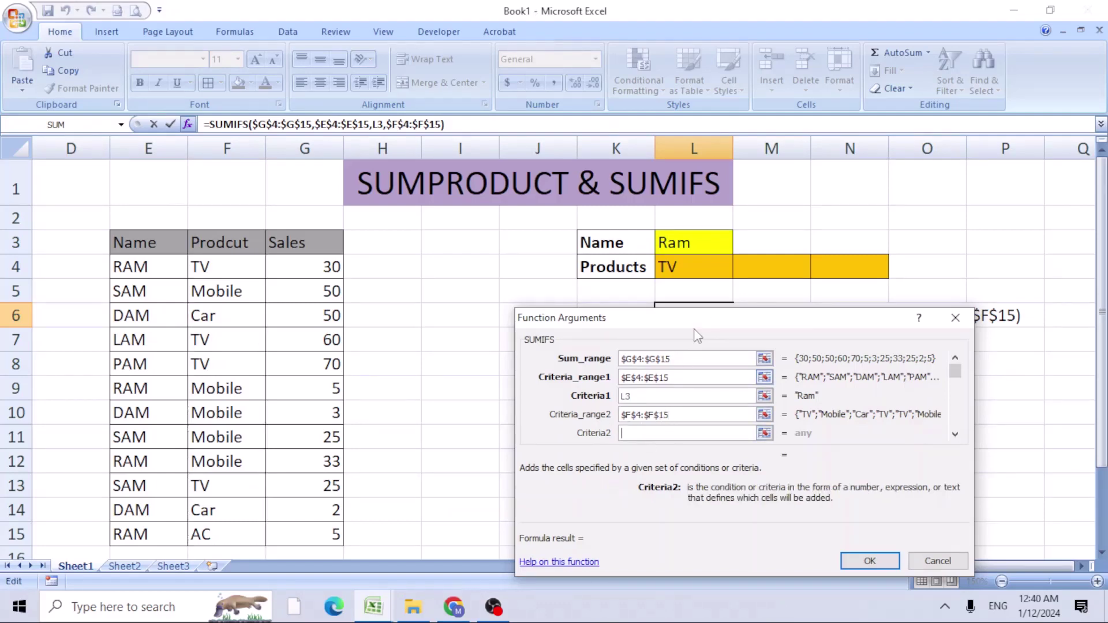
{"action": "left_click", "coordinate": [683, 265]}
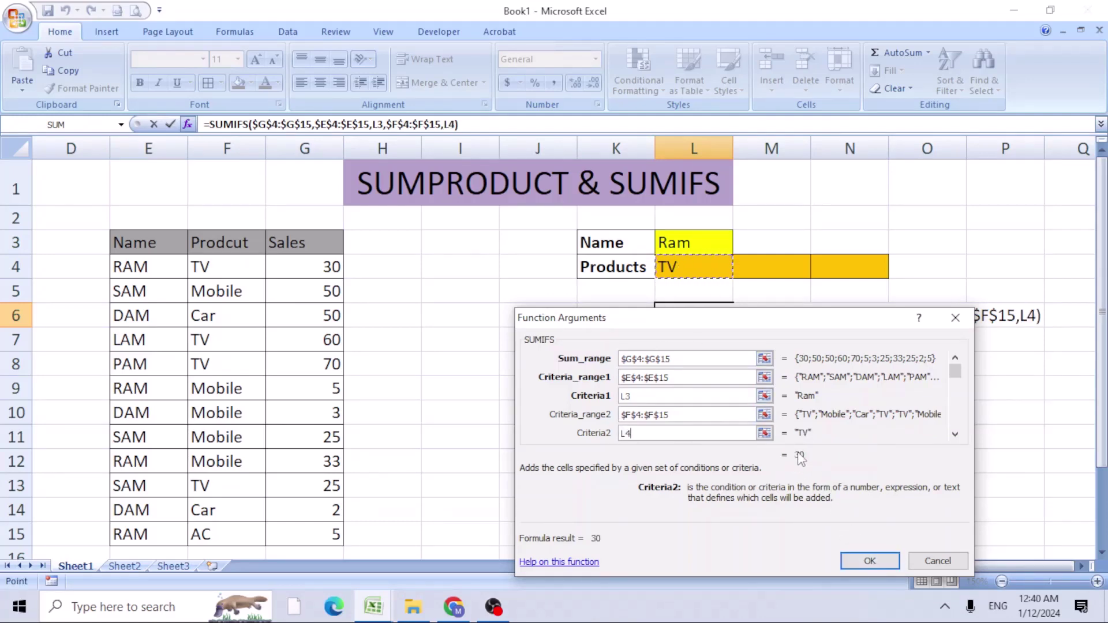
{"action": "left_click", "coordinate": [863, 560]}
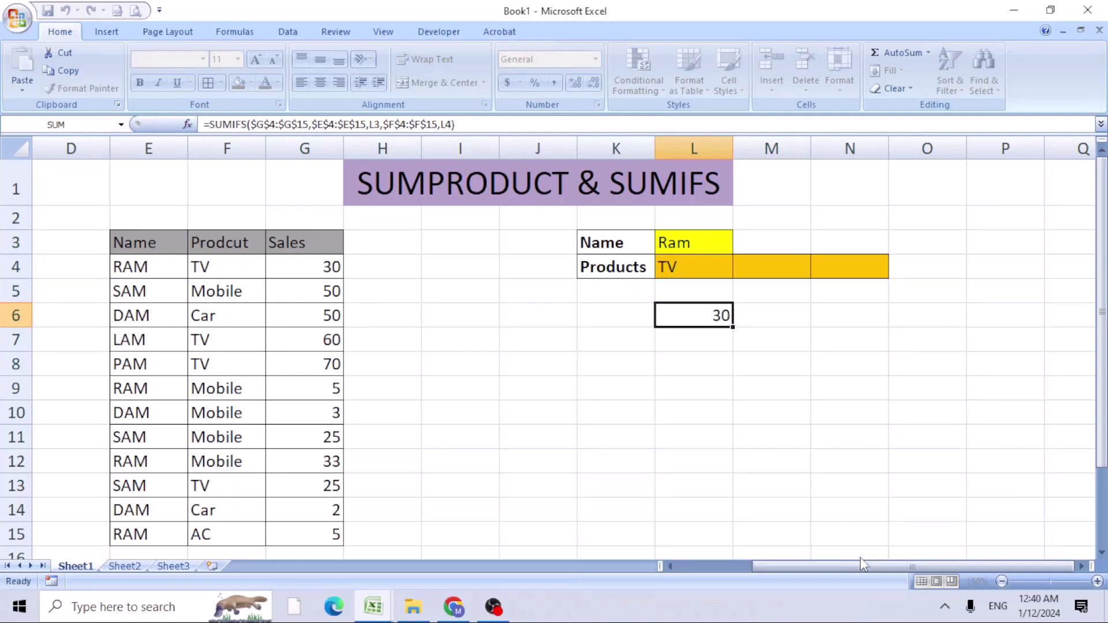
Check L6's formula, test the name Sam in L3, then restore Ram.
{"action": "double_click", "coordinate": [709, 316]}
{"action": "key", "text": "Escape"}
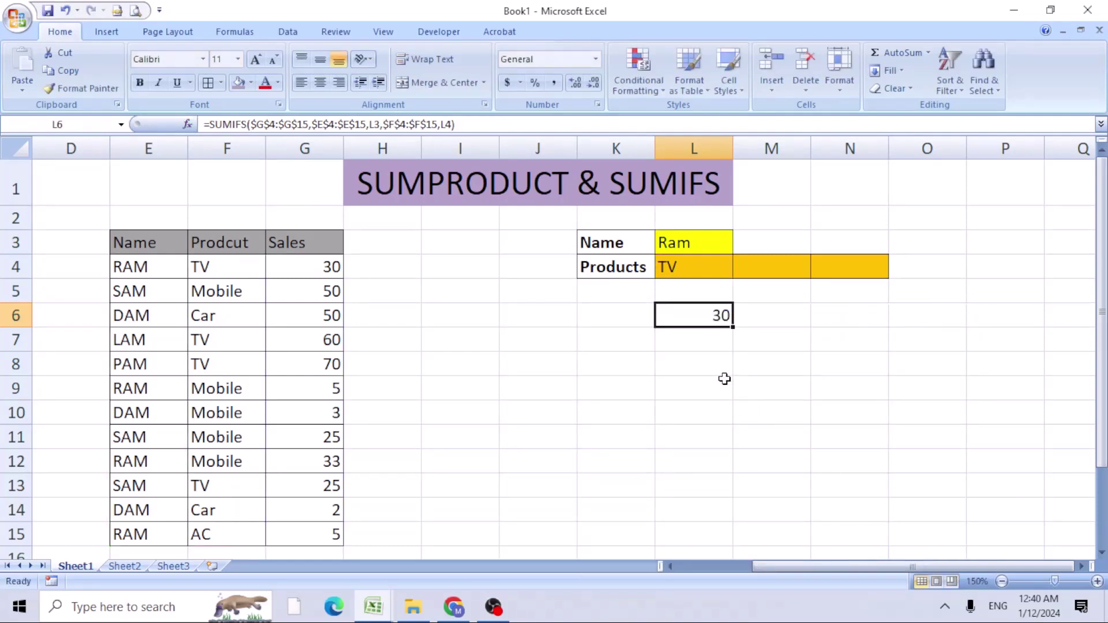
{"action": "left_click", "coordinate": [680, 241]}
{"action": "type", "text": "s"}
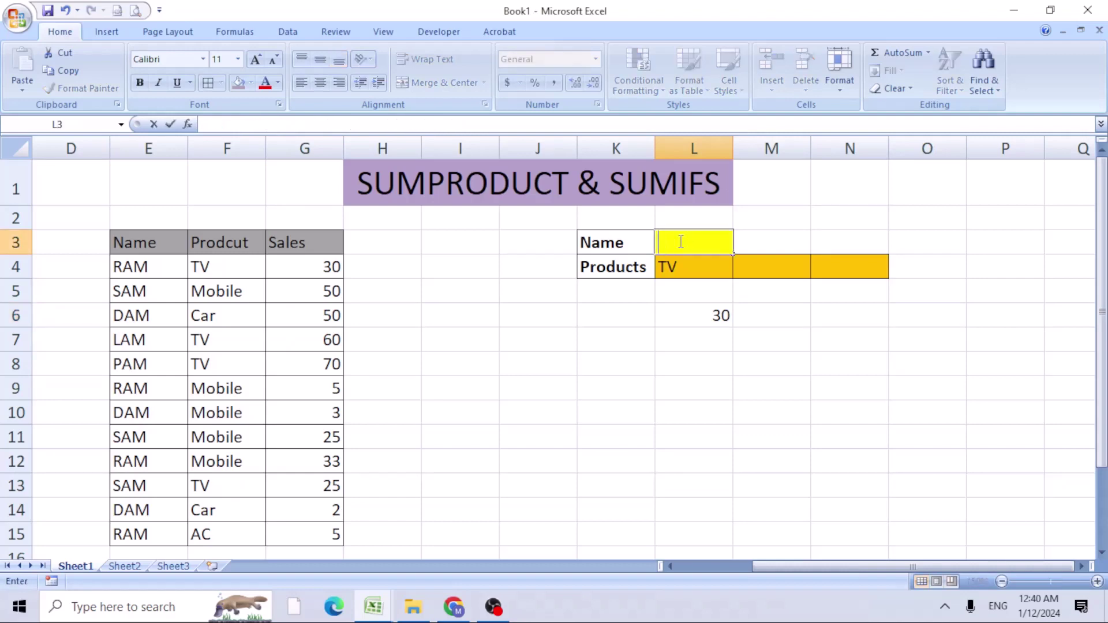
{"action": "type", "text": "am"}
{"action": "key", "text": "Return"}
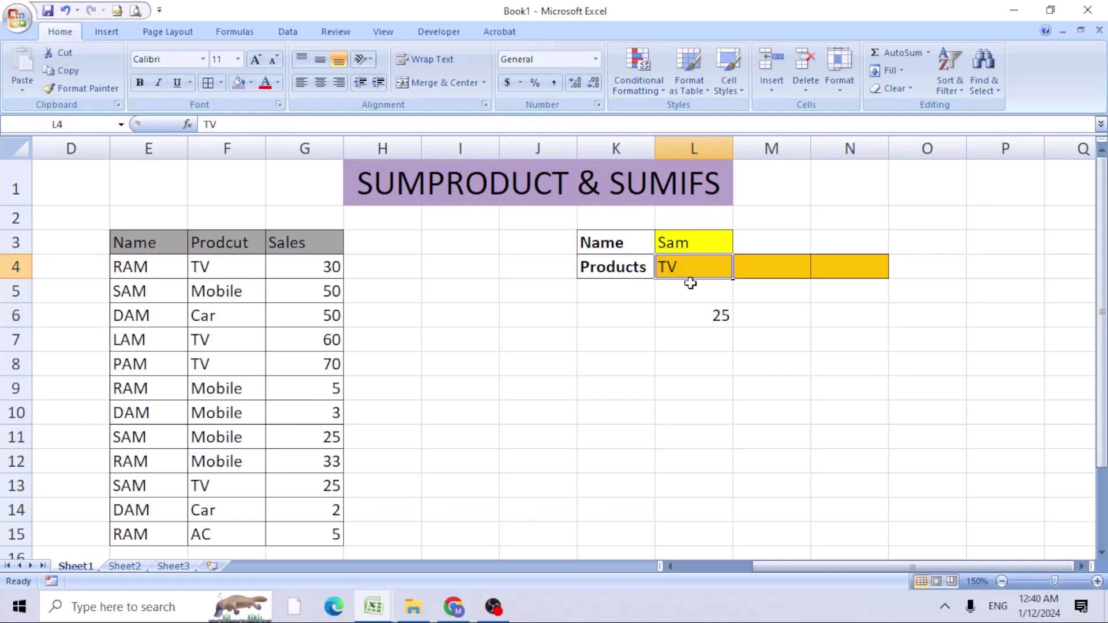
{"action": "left_click", "coordinate": [694, 245]}
{"action": "type", "text": "Ram"}
{"action": "key", "text": "Return"}
Select Ram's TV, Mobile and AC rows in the table for comparison.
{"action": "left_click_drag", "start_coordinate": [153, 263], "coordinate": [246, 267]}
{"action": "left_click_drag", "start_coordinate": [168, 395], "coordinate": [233, 384]}
{"action": "left_click_drag", "start_coordinate": [137, 543], "coordinate": [257, 537]}
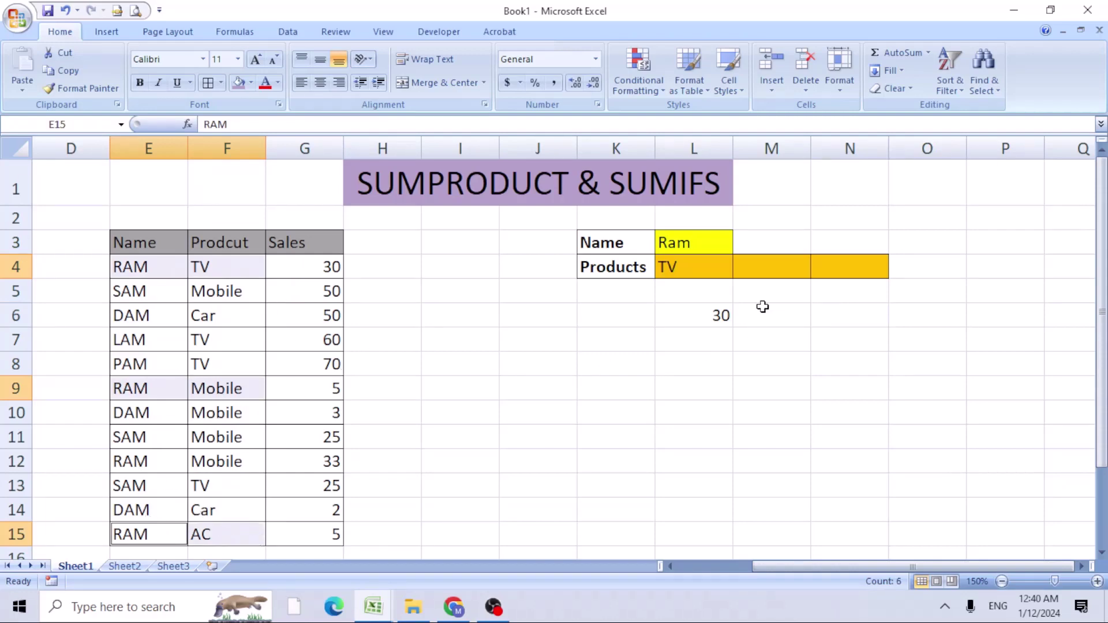
Enter Mobile in M4 beside TV, select L4:M4, and open L6's formula for editing.
{"action": "left_click", "coordinate": [746, 272]}
{"action": "left_click", "coordinate": [681, 269]}
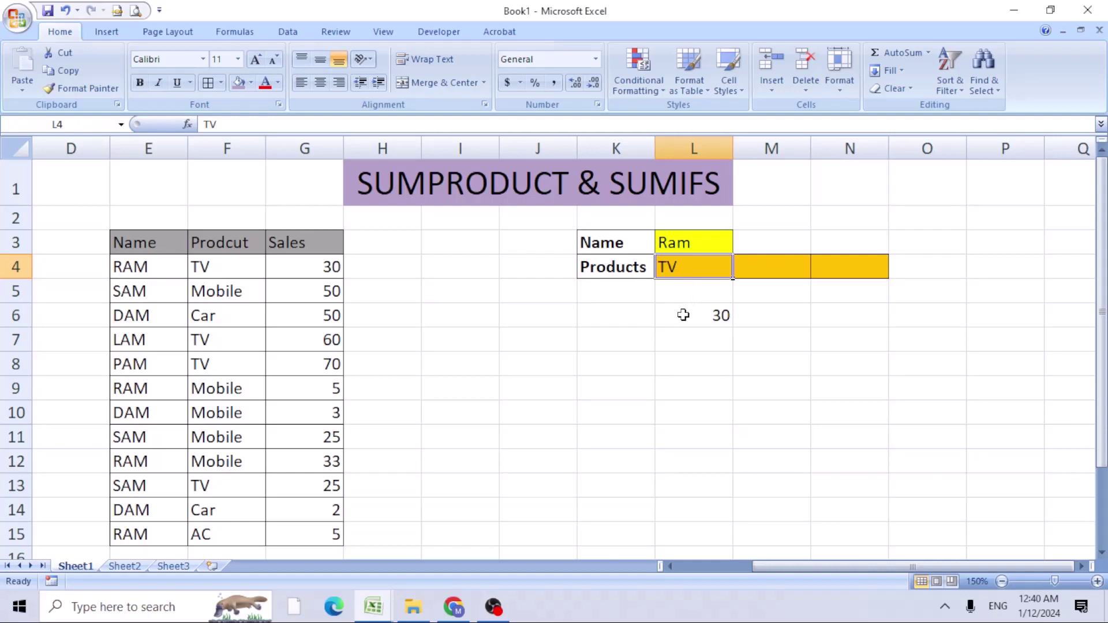
{"action": "left_click", "coordinate": [765, 264]}
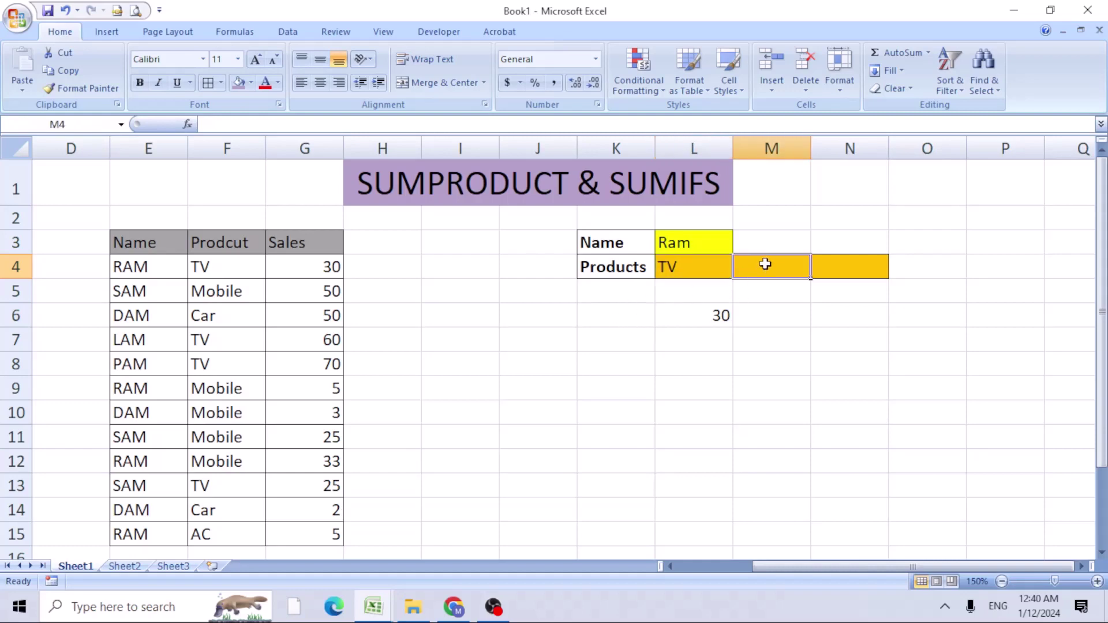
{"action": "type", "text": "Mobile"}
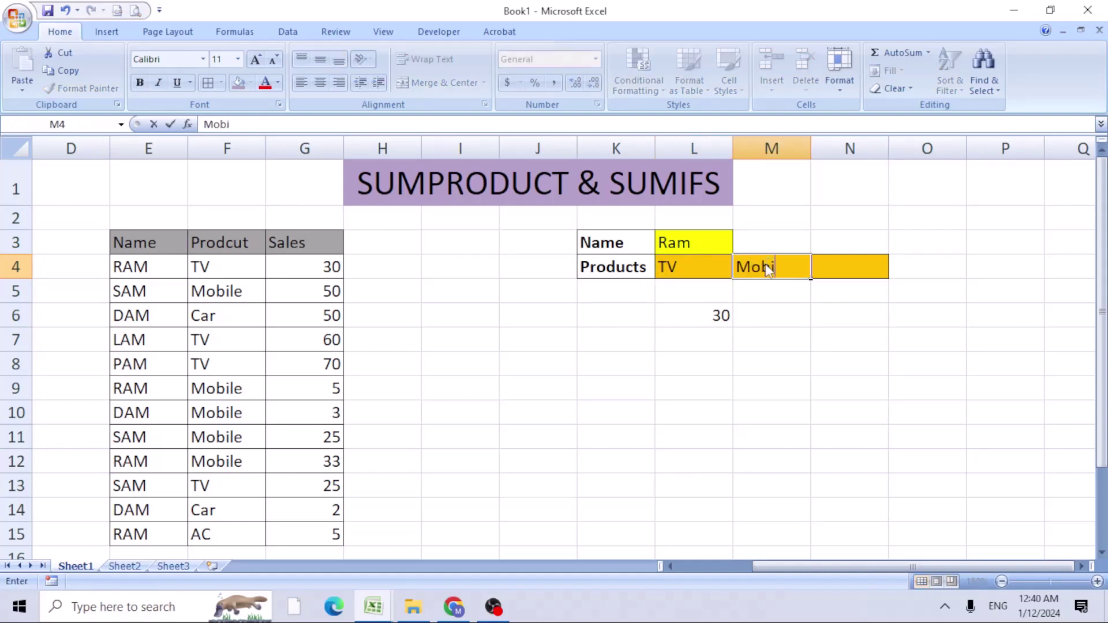
{"action": "left_click", "coordinate": [892, 321]}
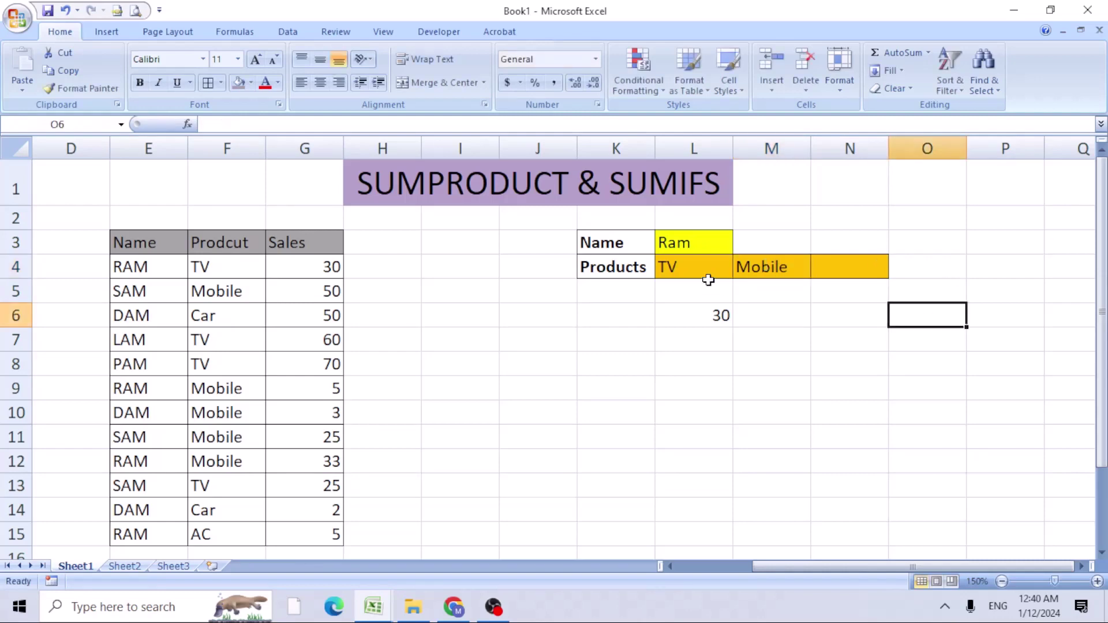
{"action": "left_click_drag", "start_coordinate": [679, 262], "coordinate": [758, 264]}
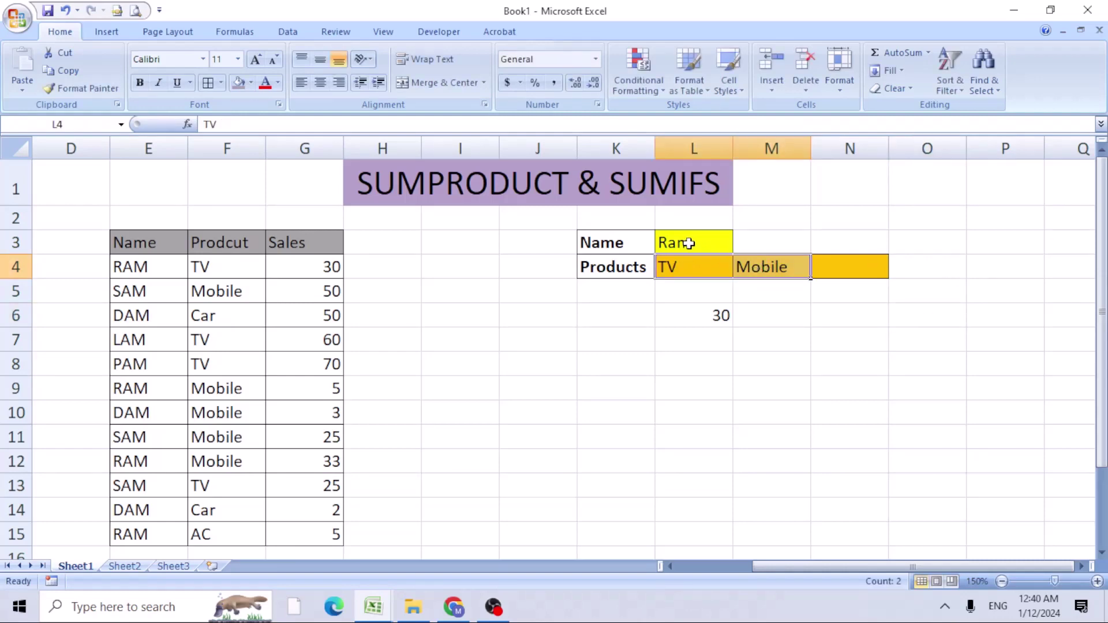
{"action": "left_click_drag", "start_coordinate": [686, 265], "coordinate": [767, 265]}
{"action": "double_click", "coordinate": [702, 313]}
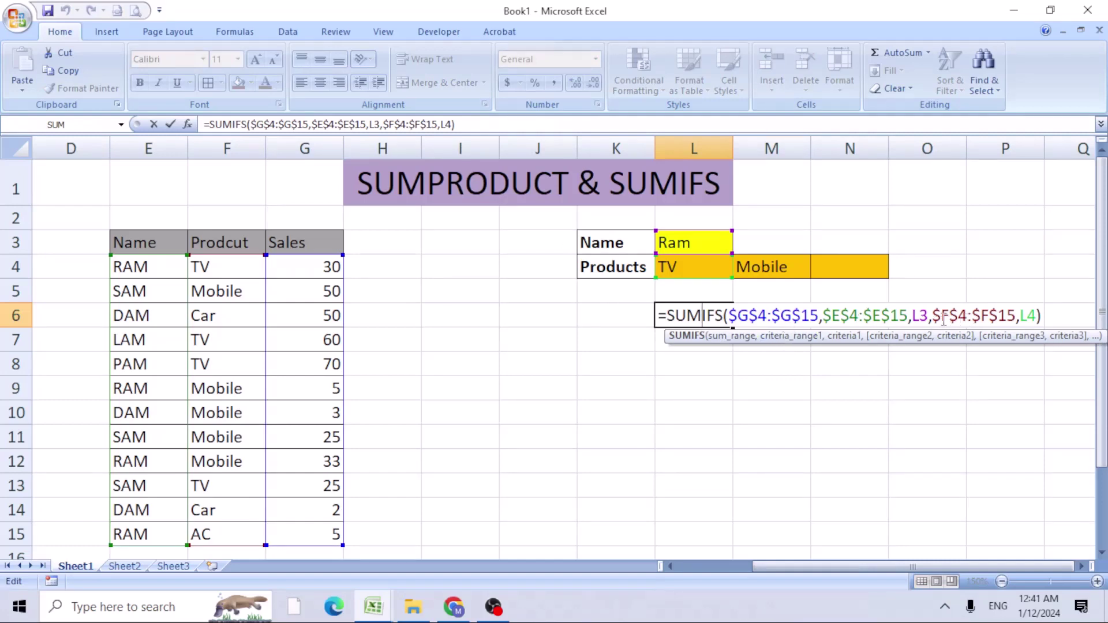
Replace the L4 product criterion in L6's SUMIFS with the range L4:M4.
{"action": "left_click", "coordinate": [188, 124]}
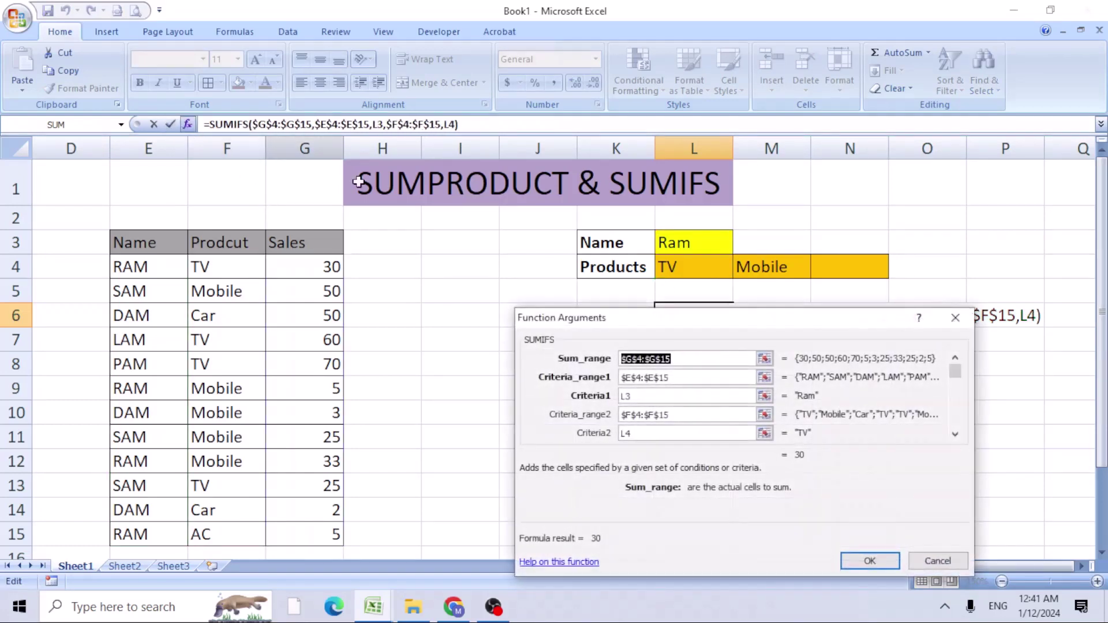
{"action": "left_click_drag", "start_coordinate": [683, 336], "coordinate": [600, 314]}
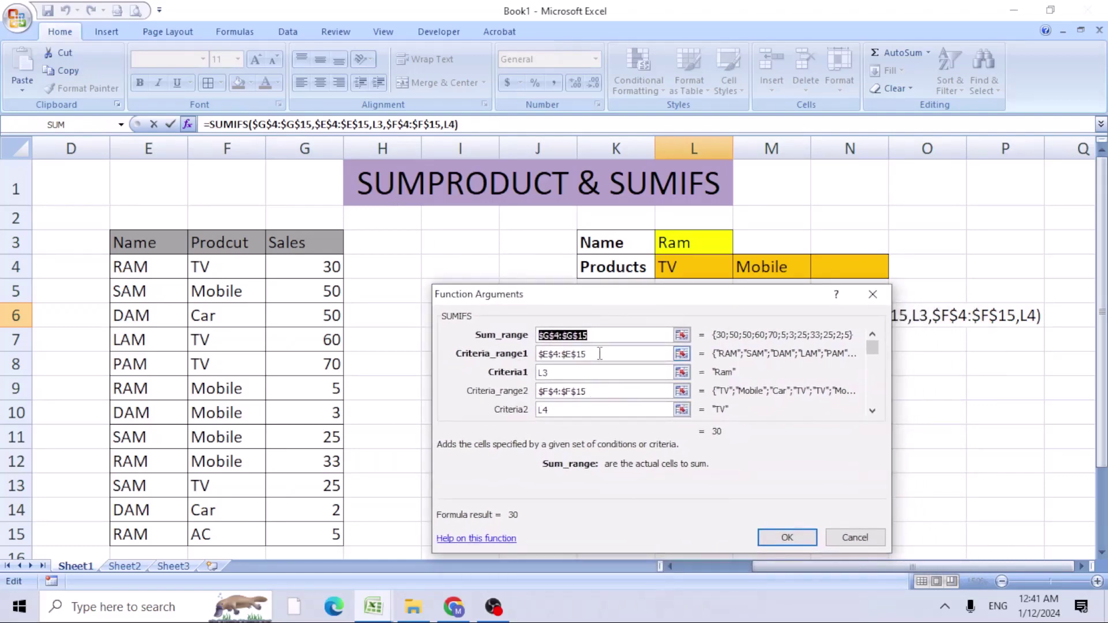
{"action": "left_click", "coordinate": [600, 355]}
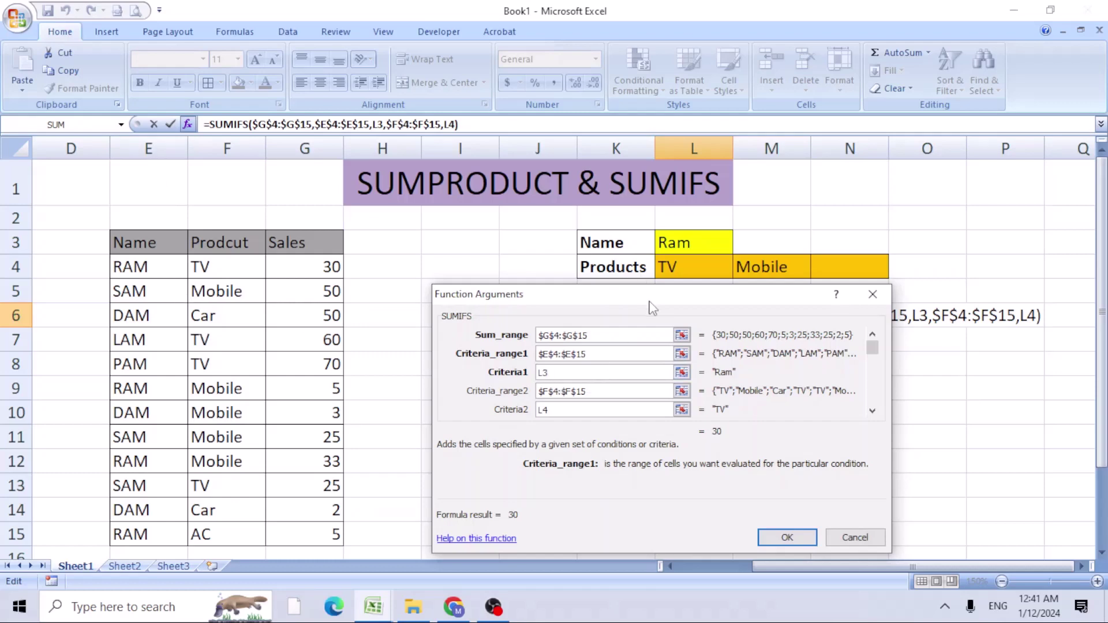
{"action": "left_click_drag", "start_coordinate": [649, 303], "coordinate": [645, 321]}
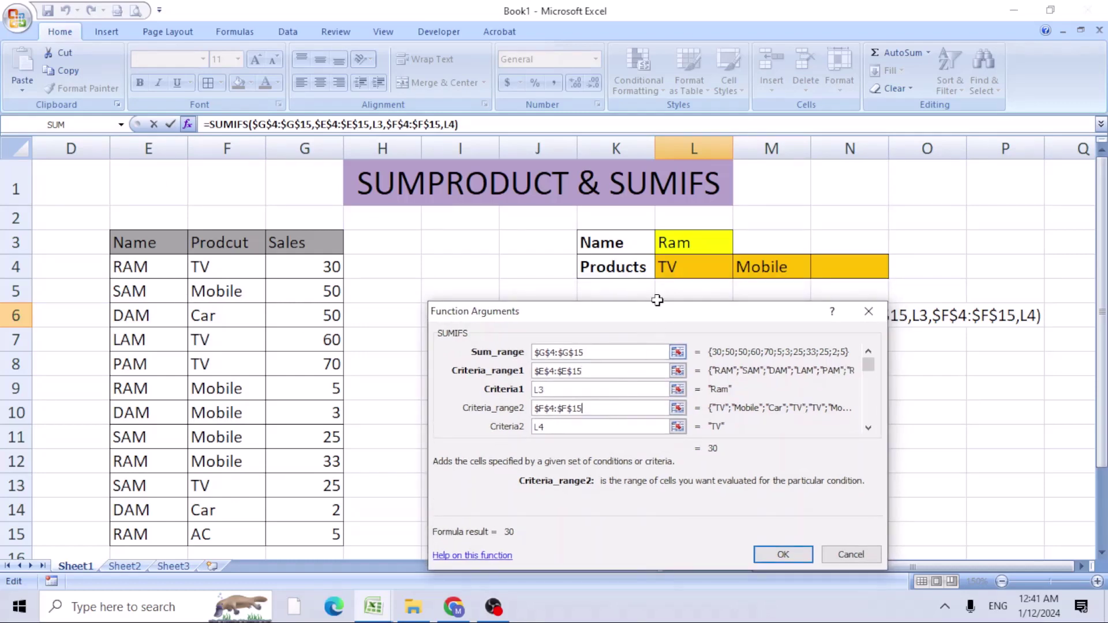
{"action": "left_click", "coordinate": [565, 426]}
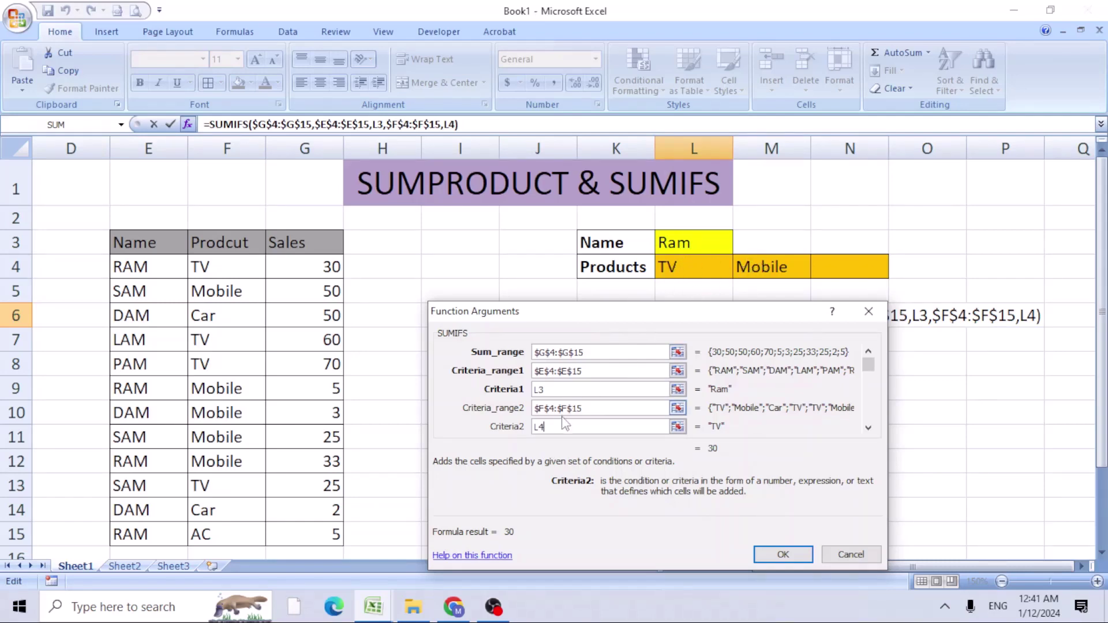
{"action": "key", "text": "BackSpace"}
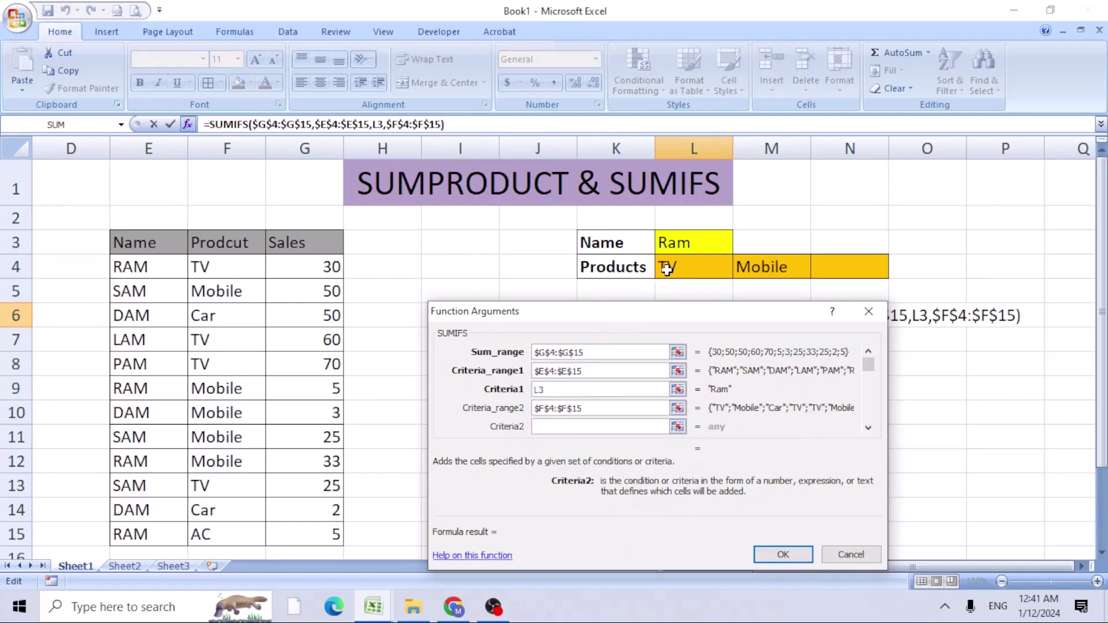
{"action": "left_click_drag", "start_coordinate": [663, 272], "coordinate": [779, 265]}
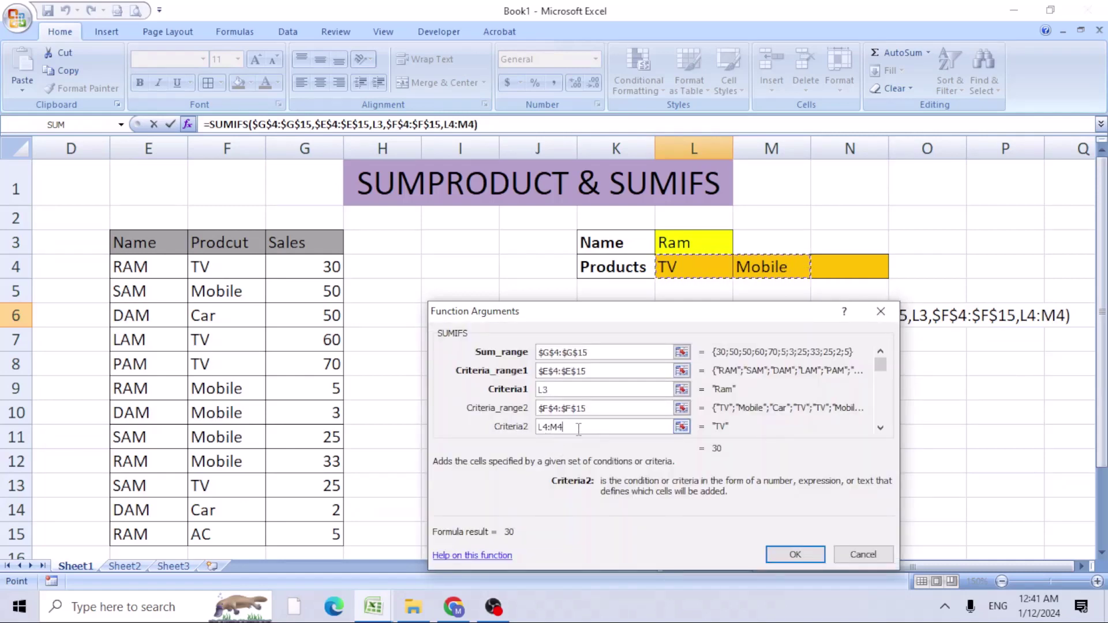
{"action": "left_click", "coordinate": [793, 554]}
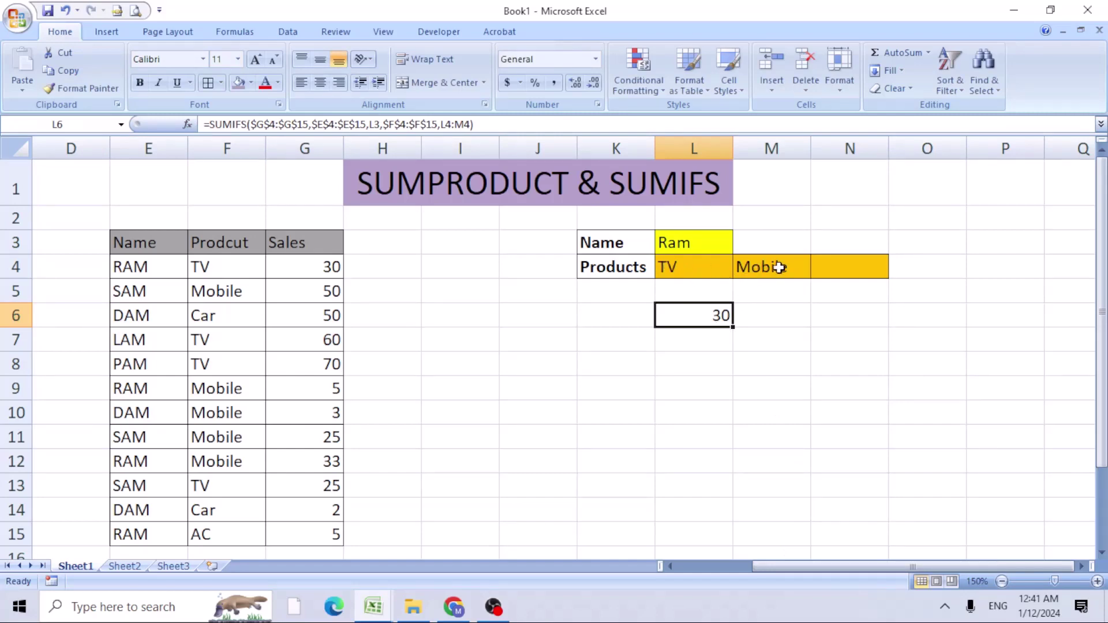
Wrap L6's SUMIFS in SUMPRODUCT so it returns 68, then review the result.
{"action": "left_click", "coordinate": [776, 266]}
{"action": "left_click", "coordinate": [678, 318]}
{"action": "double_click", "coordinate": [685, 309]}
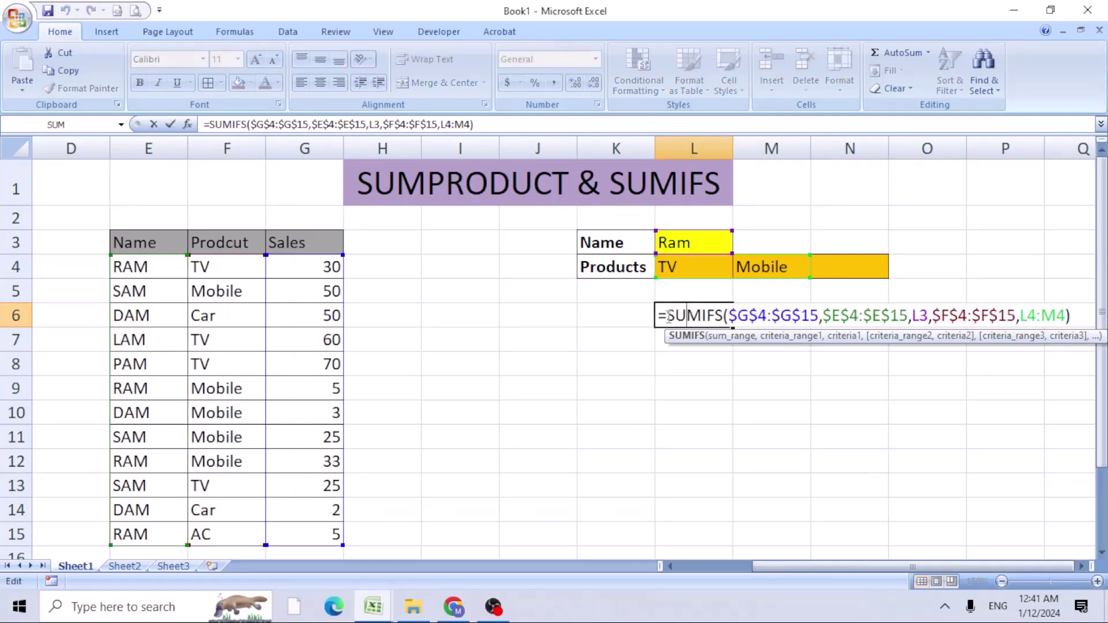
{"action": "type", "text": "s"}
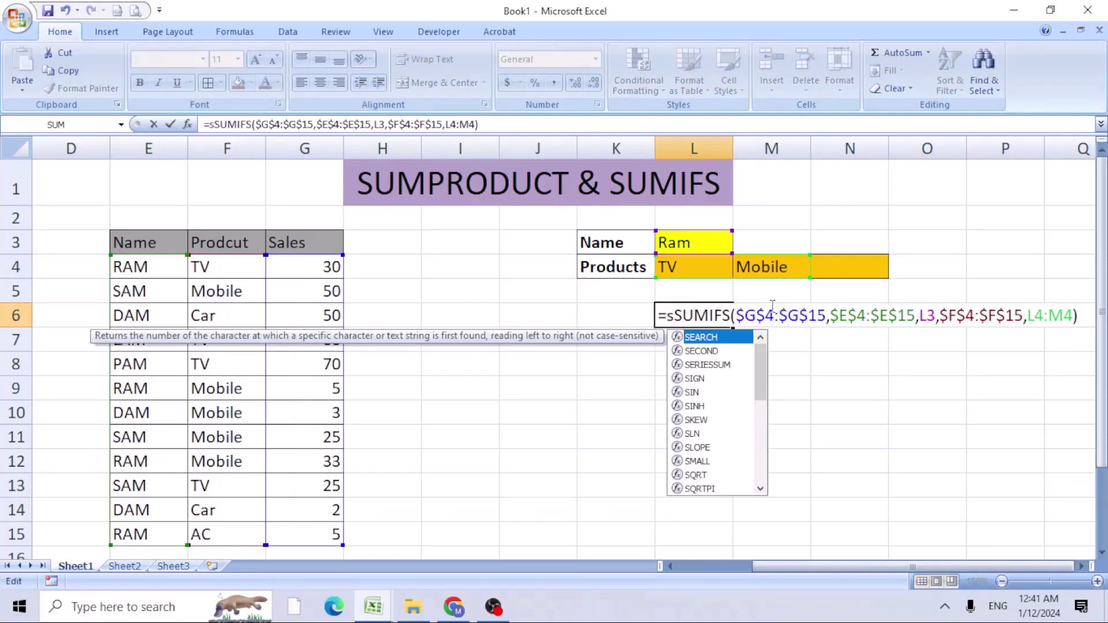
{"action": "type", "text": "umproduct"}
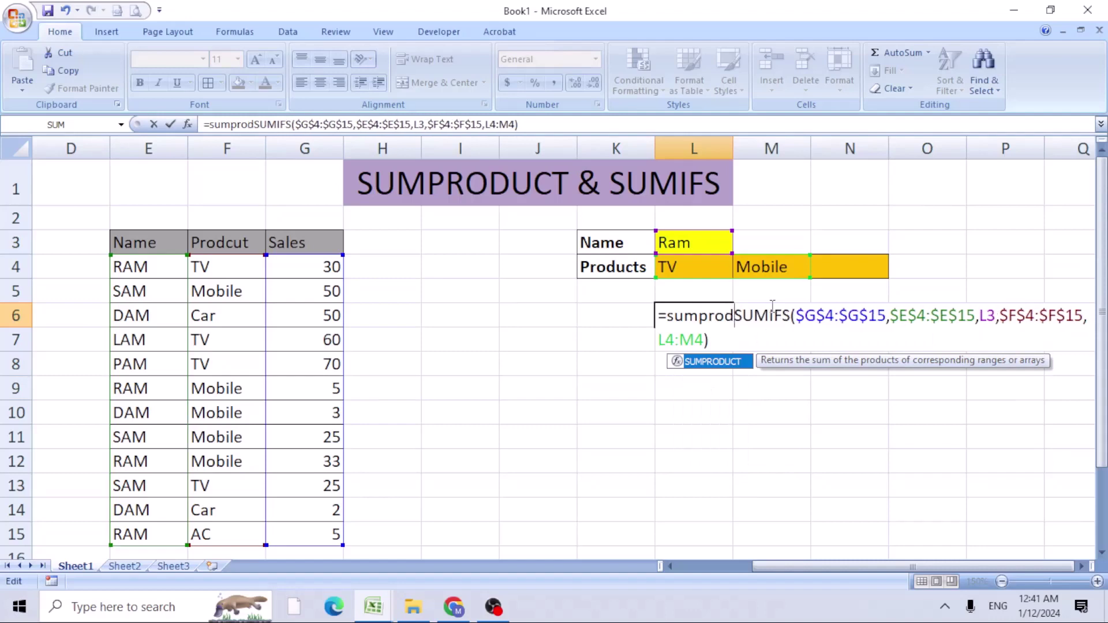
{"action": "key", "text": "Tab"}
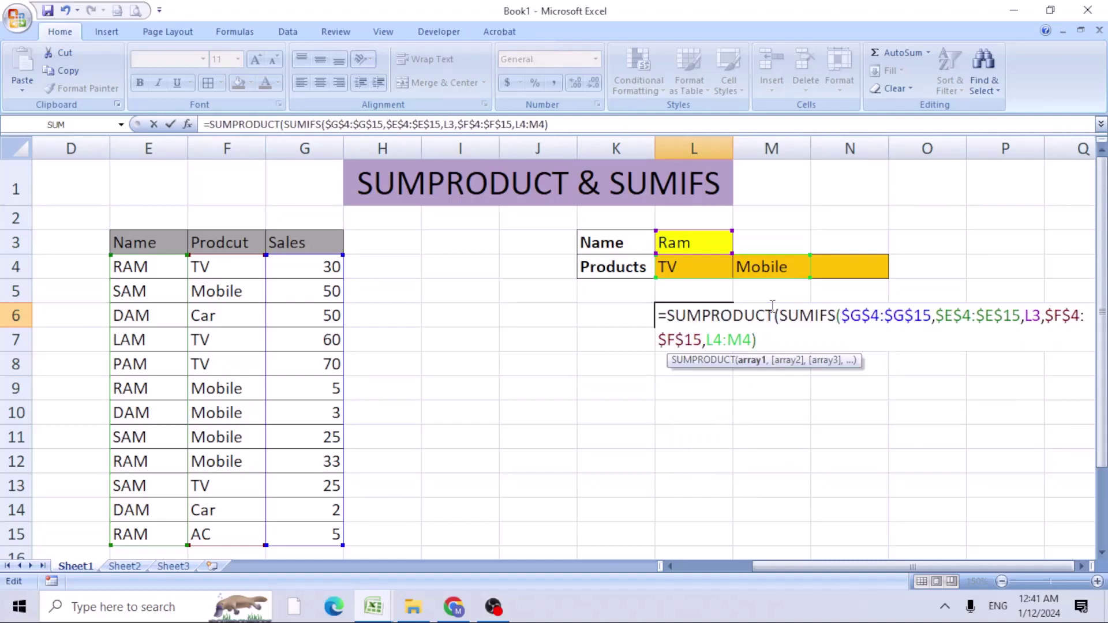
{"action": "left_click", "coordinate": [574, 125]}
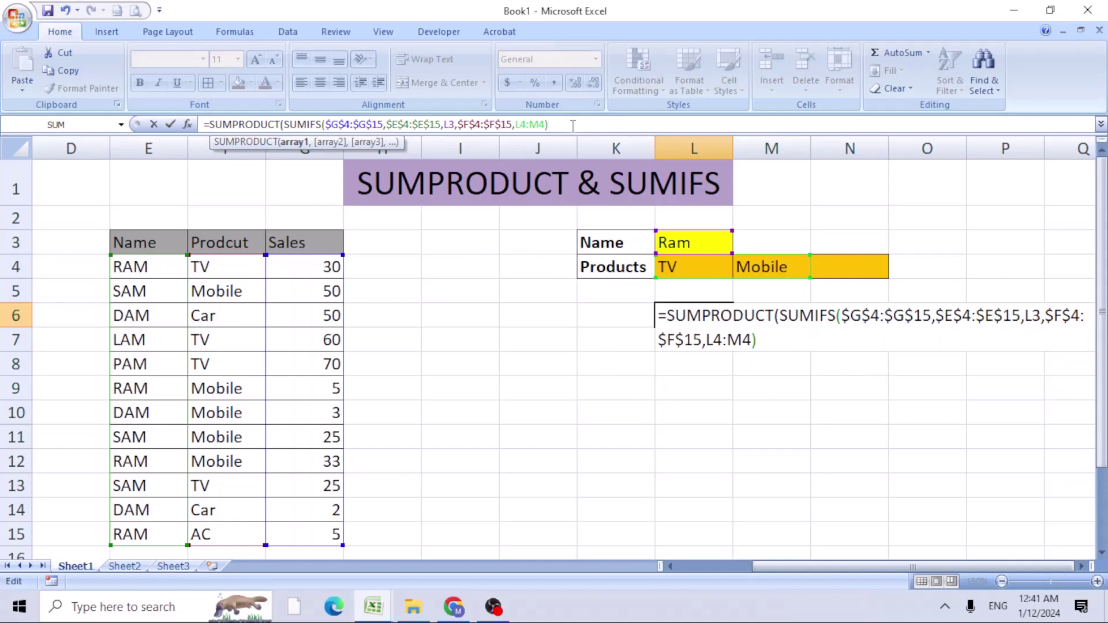
{"action": "key", "text": "Return"}
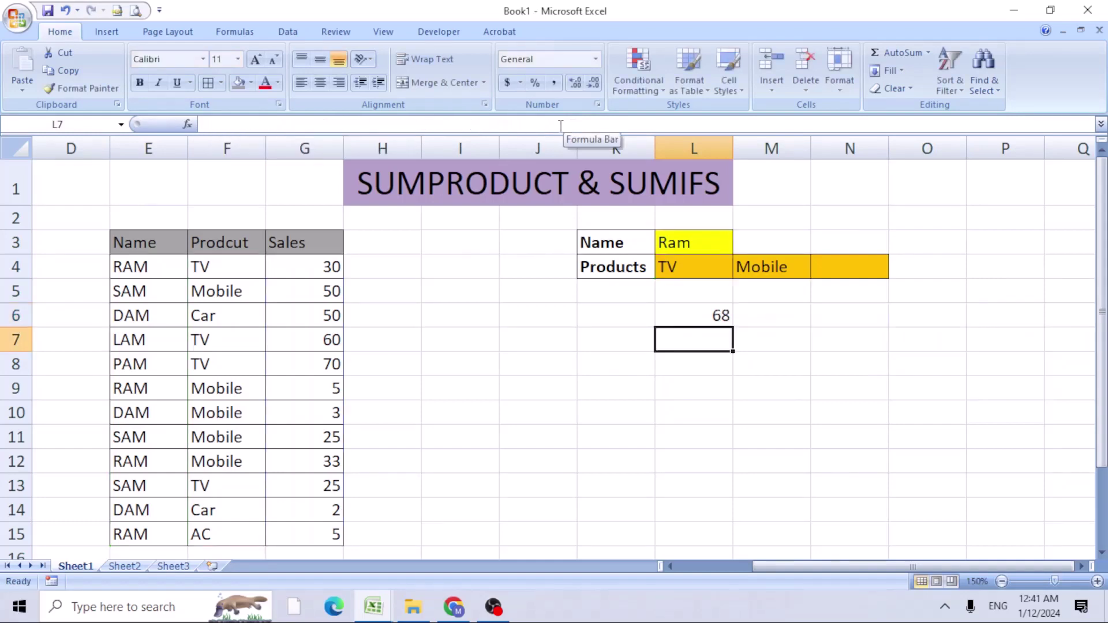
{"action": "left_click", "coordinate": [686, 321]}
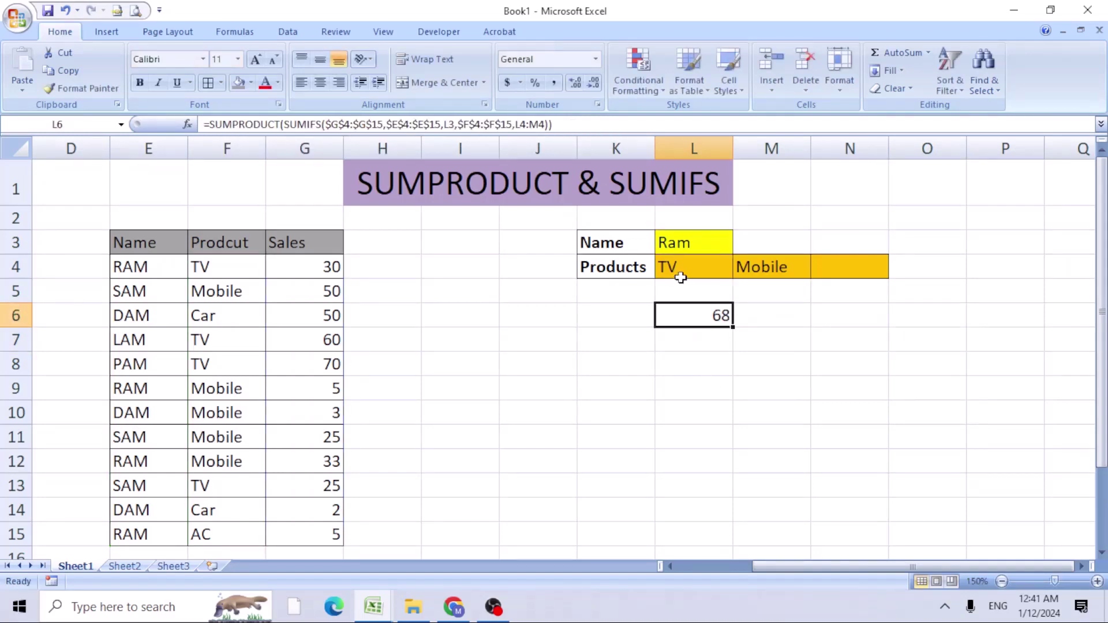
{"action": "left_click_drag", "start_coordinate": [133, 264], "coordinate": [329, 267]}
Select Ram's sales 30, 33 and 5 in G4, G12 and G9 to confirm they total 68, and recheck L6.
{"action": "left_click", "coordinate": [323, 267]}
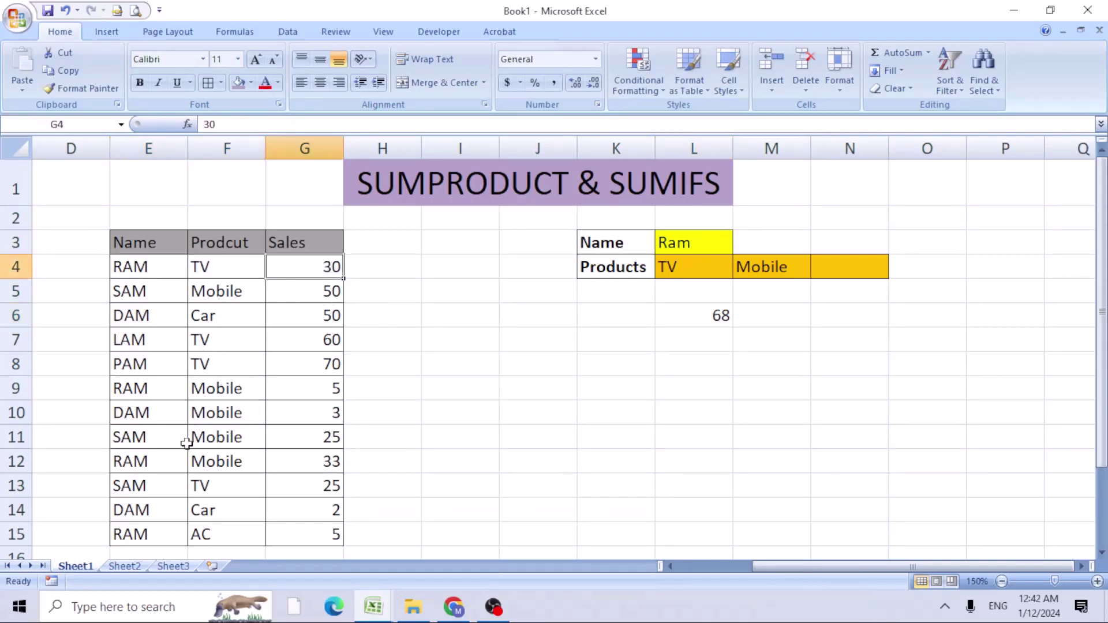
{"action": "left_click", "coordinate": [334, 465], "text": "ctrl"}
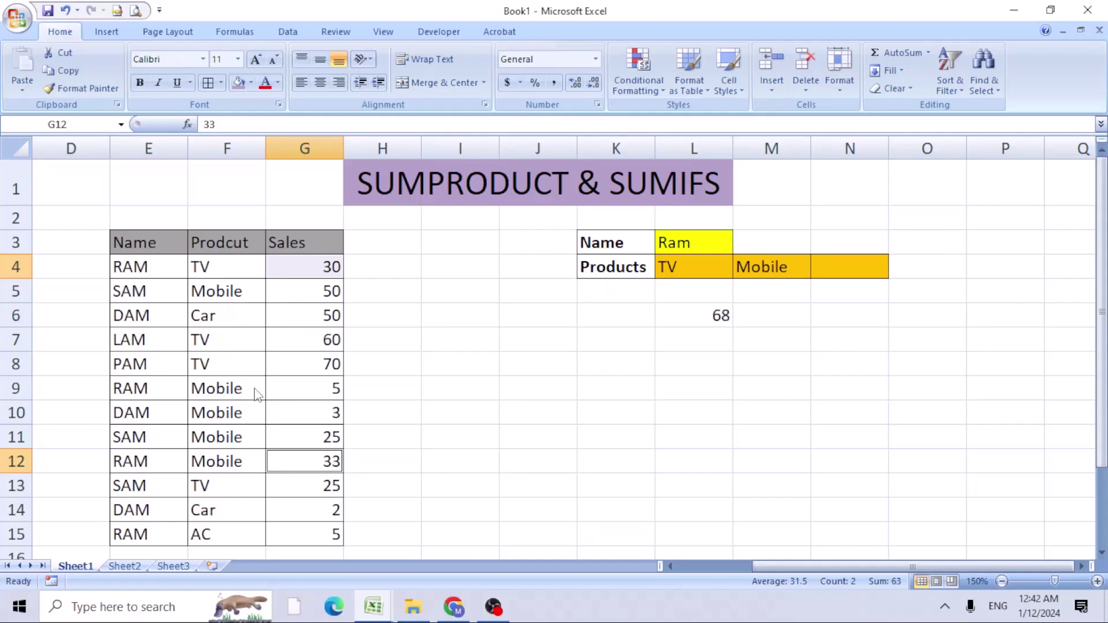
{"action": "left_click", "coordinate": [332, 387], "text": "ctrl"}
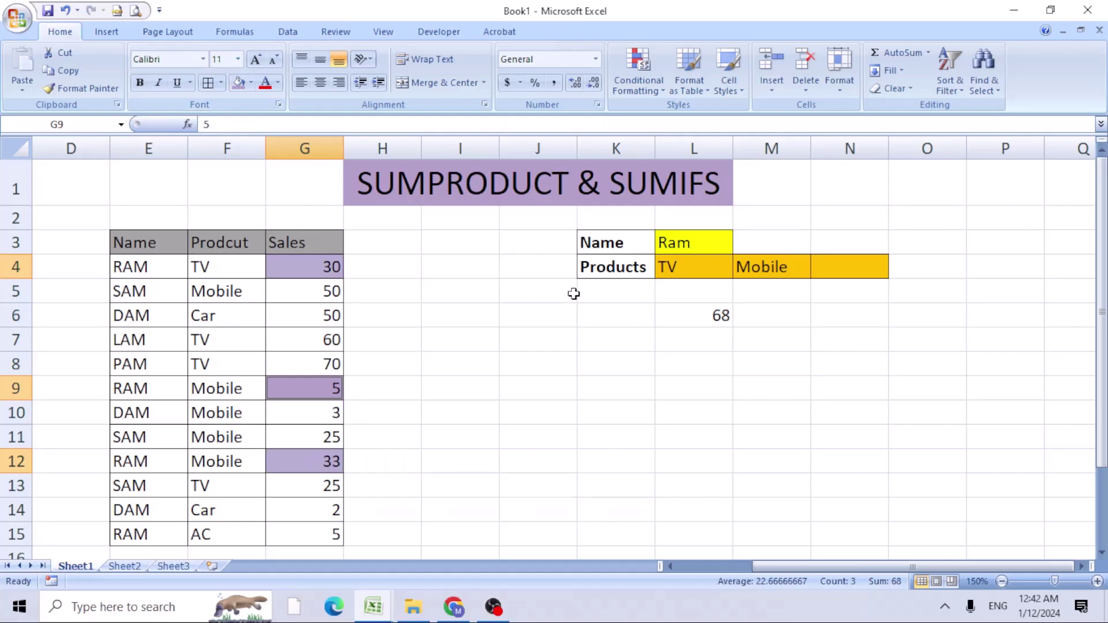
{"action": "double_click", "coordinate": [716, 317]}
{"action": "key", "text": "ctrl+Return"}
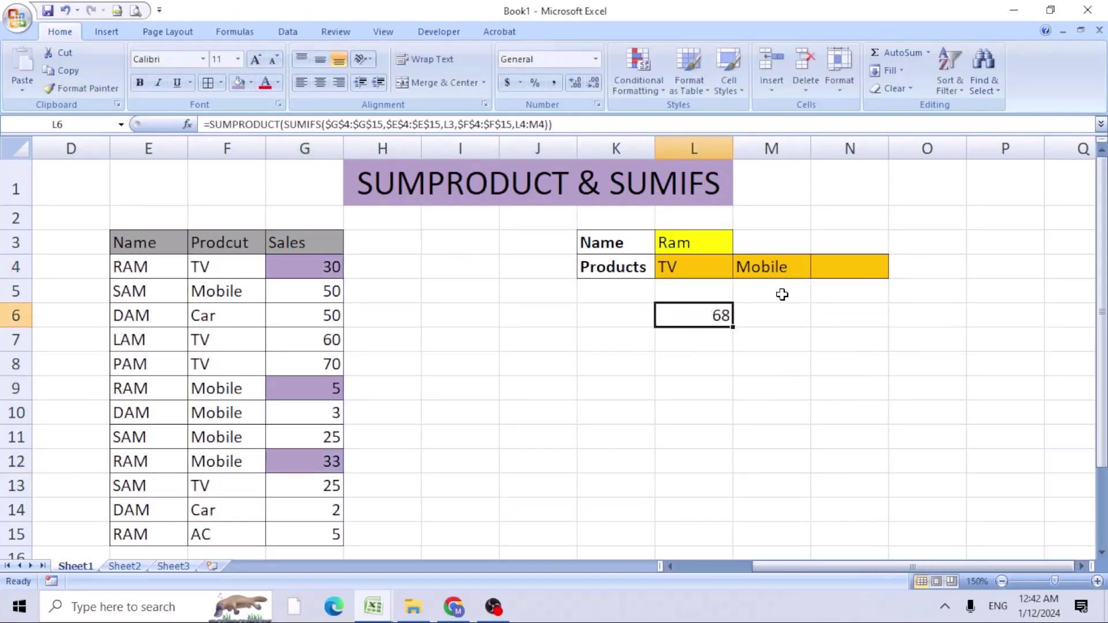
Enter AC as the third product in N4.
{"action": "left_click", "coordinate": [841, 270]}
{"action": "type", "text": "AC"}
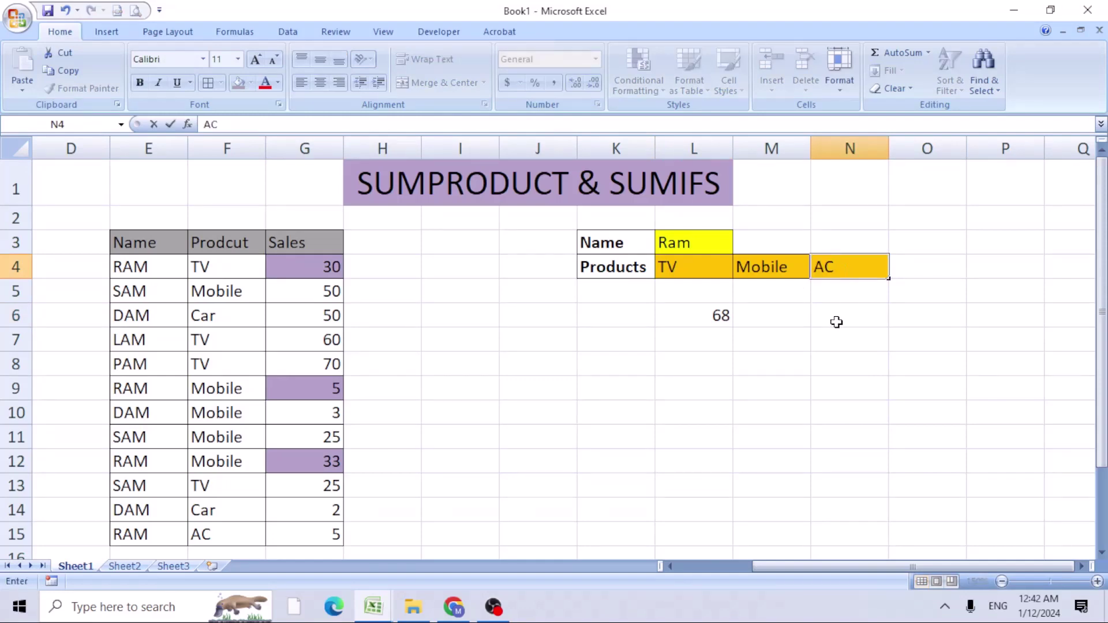
{"action": "left_click", "coordinate": [837, 320]}
Change L6's product range from L4:M4 to L4:N4, giving 73.
{"action": "left_click", "coordinate": [706, 319]}
{"action": "double_click", "coordinate": [706, 319]}
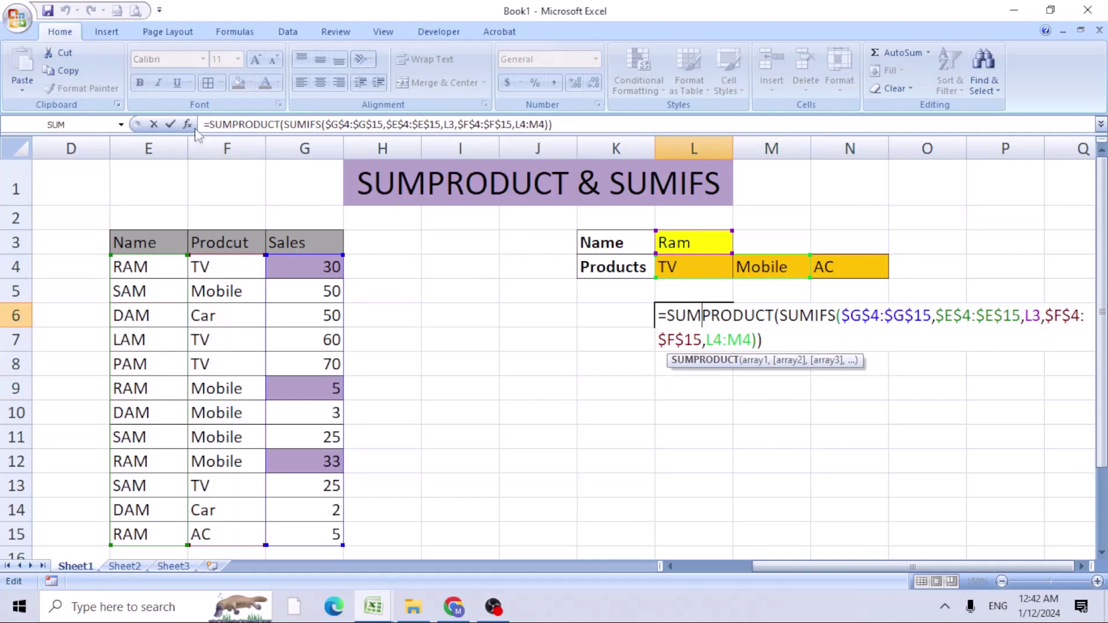
{"action": "left_click", "coordinate": [188, 126]}
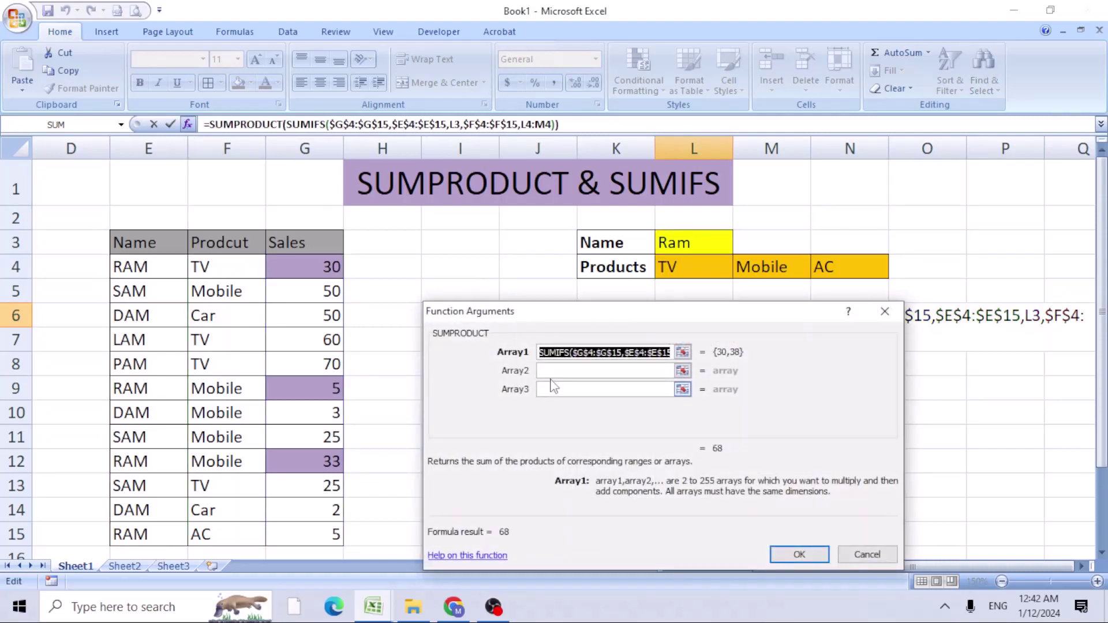
{"action": "key", "text": "Return"}
{"action": "double_click", "coordinate": [711, 316]}
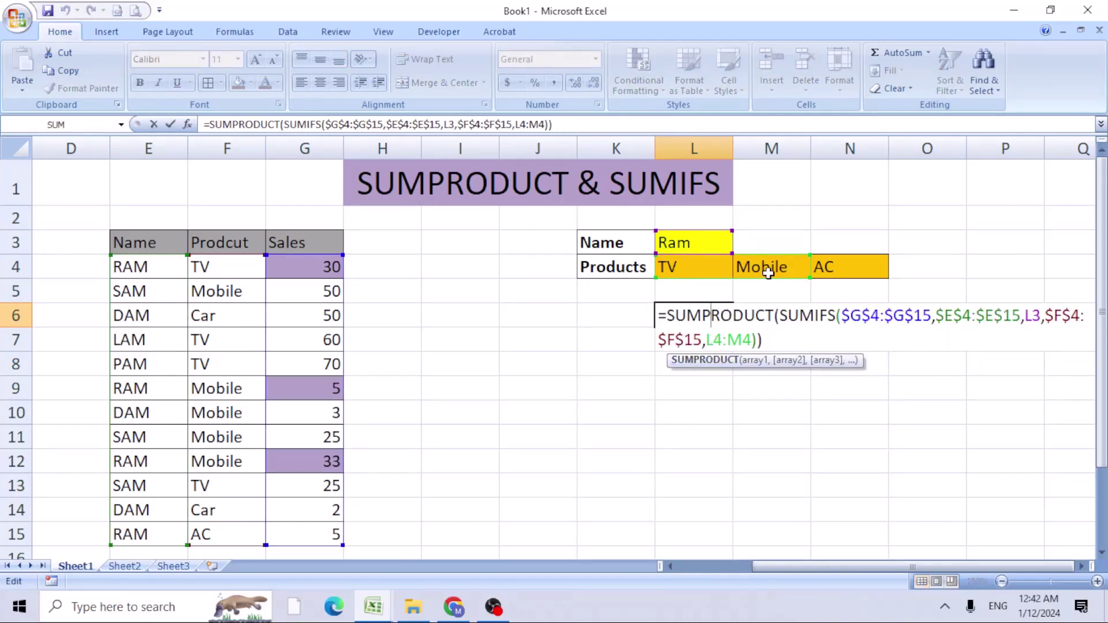
{"action": "left_click", "coordinate": [745, 336]}
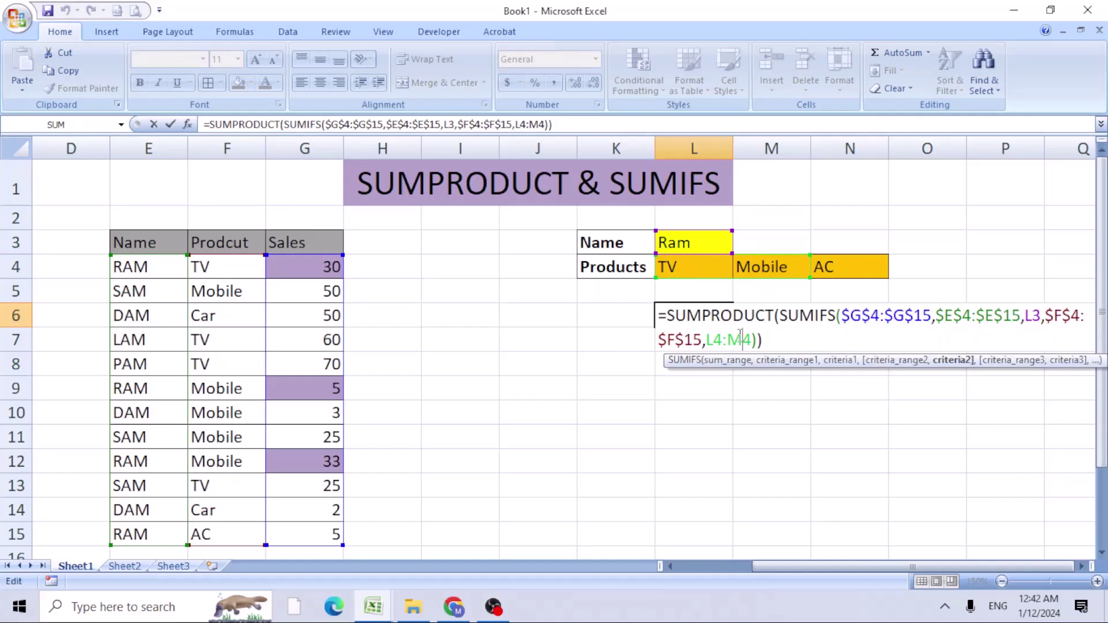
{"action": "key", "text": "BackSpace"}
{"action": "type", "text": "N"}
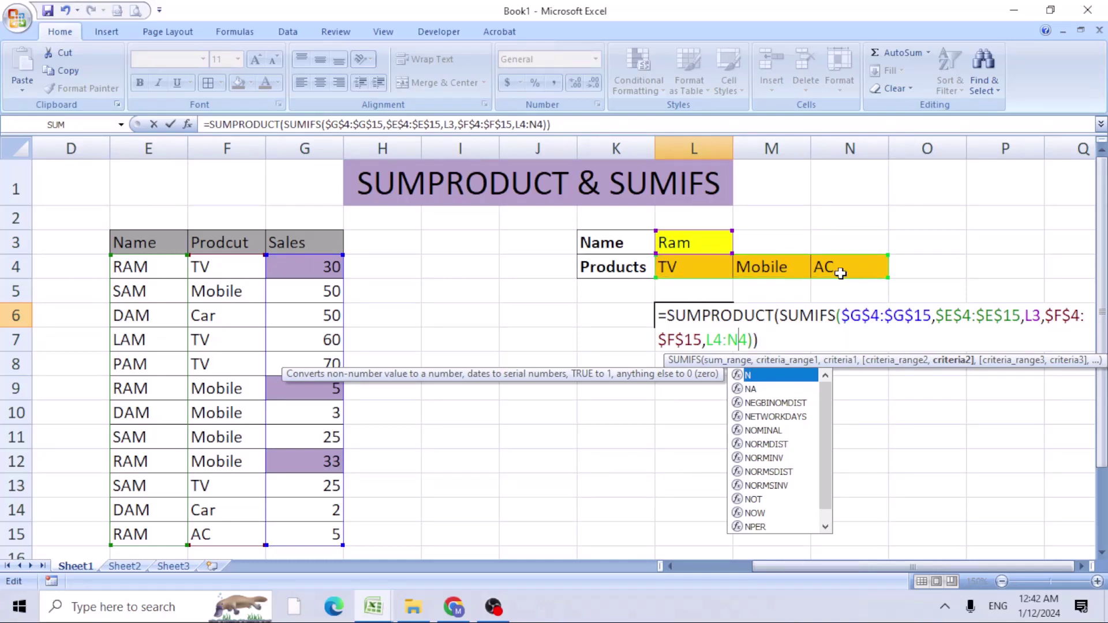
{"action": "key", "text": "Return"}
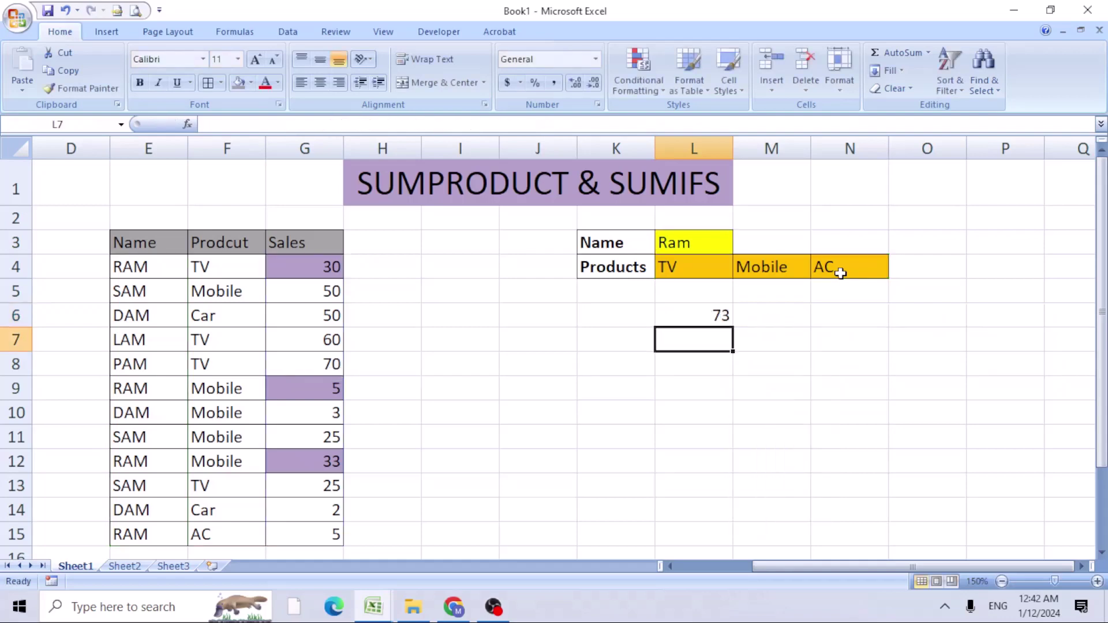
Shade Ram's AC sale in G15 purple to match his other sales.
{"action": "left_click", "coordinate": [709, 314]}
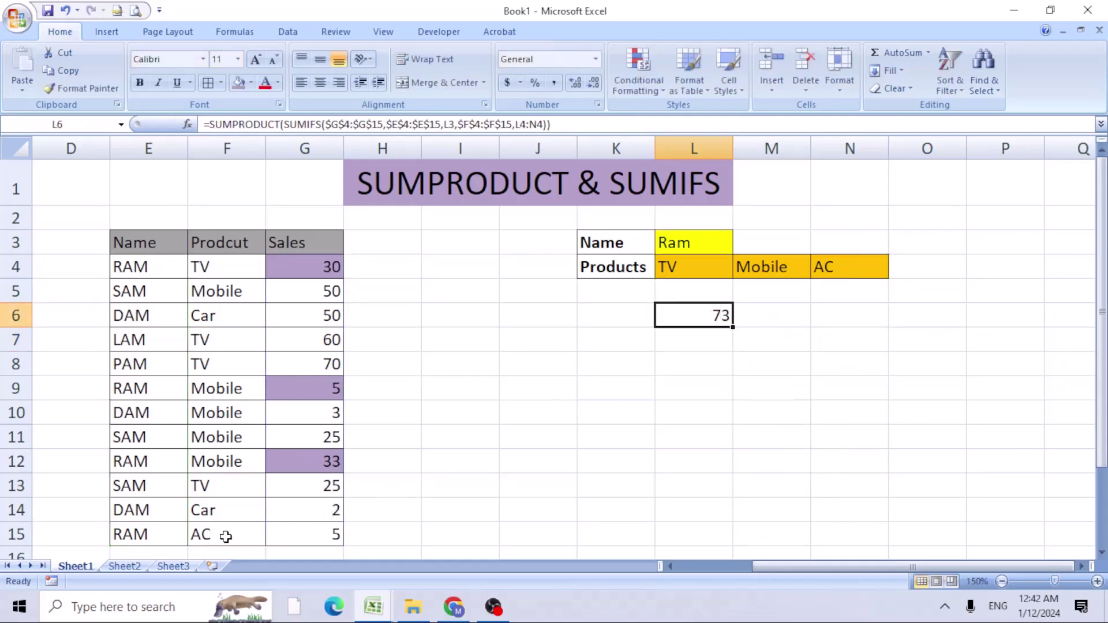
{"action": "left_click", "coordinate": [302, 534]}
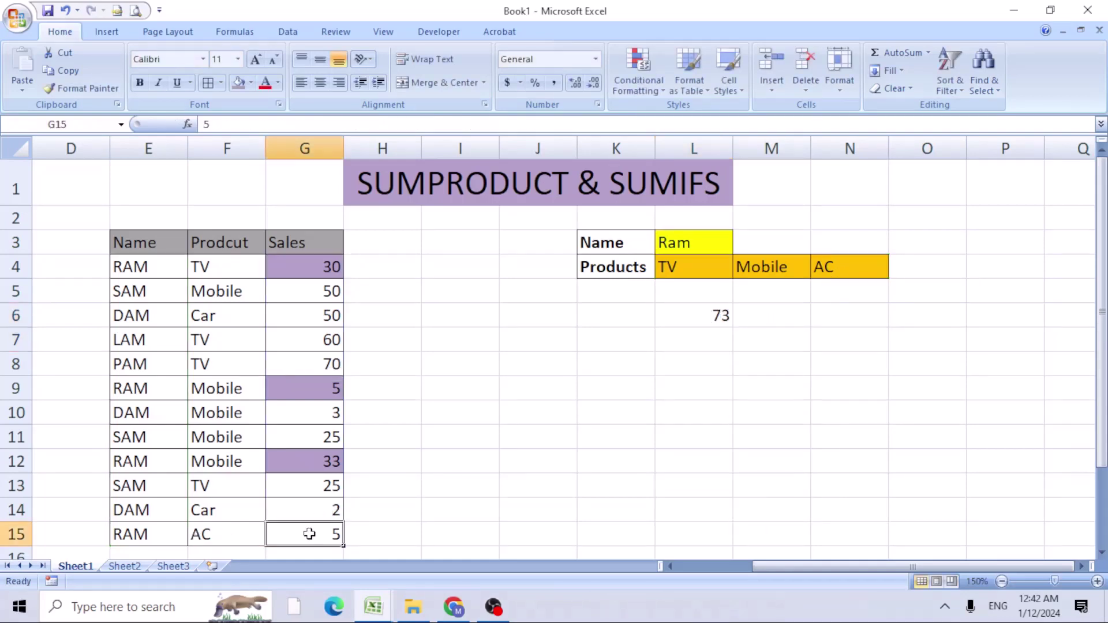
{"action": "left_click", "coordinate": [239, 83]}
Select G12, G9 and G4 to check Ram's total, then select the product cells in row 4.
{"action": "left_click", "coordinate": [324, 460], "text": "ctrl"}
{"action": "left_click", "coordinate": [298, 384], "text": "ctrl"}
{"action": "left_click", "coordinate": [317, 266], "text": "ctrl"}
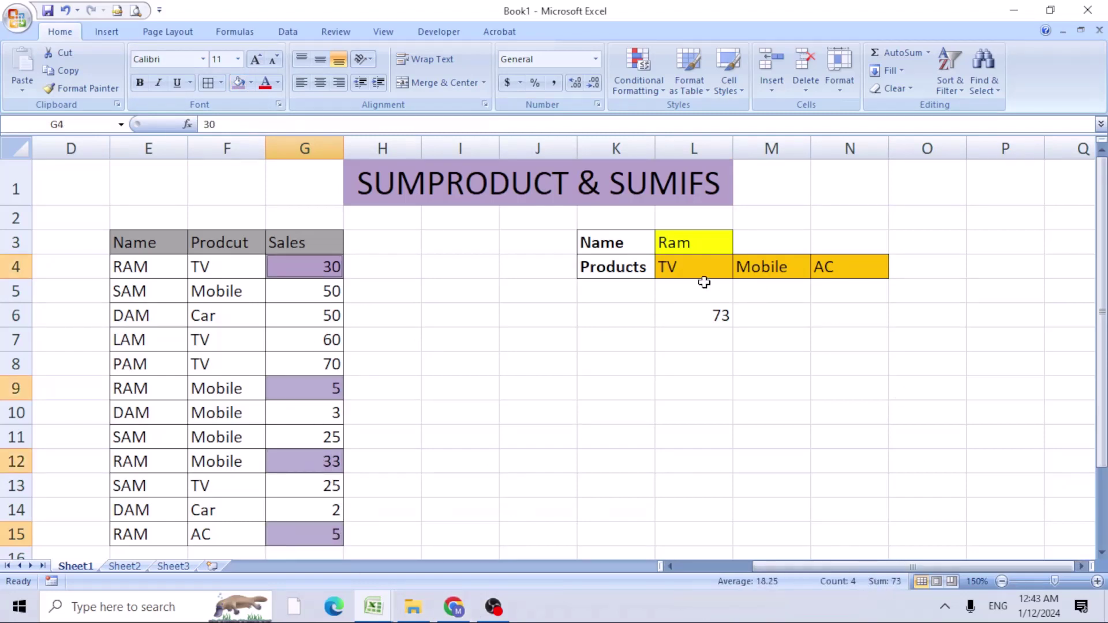
{"action": "left_click", "coordinate": [683, 266]}
{"action": "left_click_drag", "start_coordinate": [684, 267], "coordinate": [983, 263]}
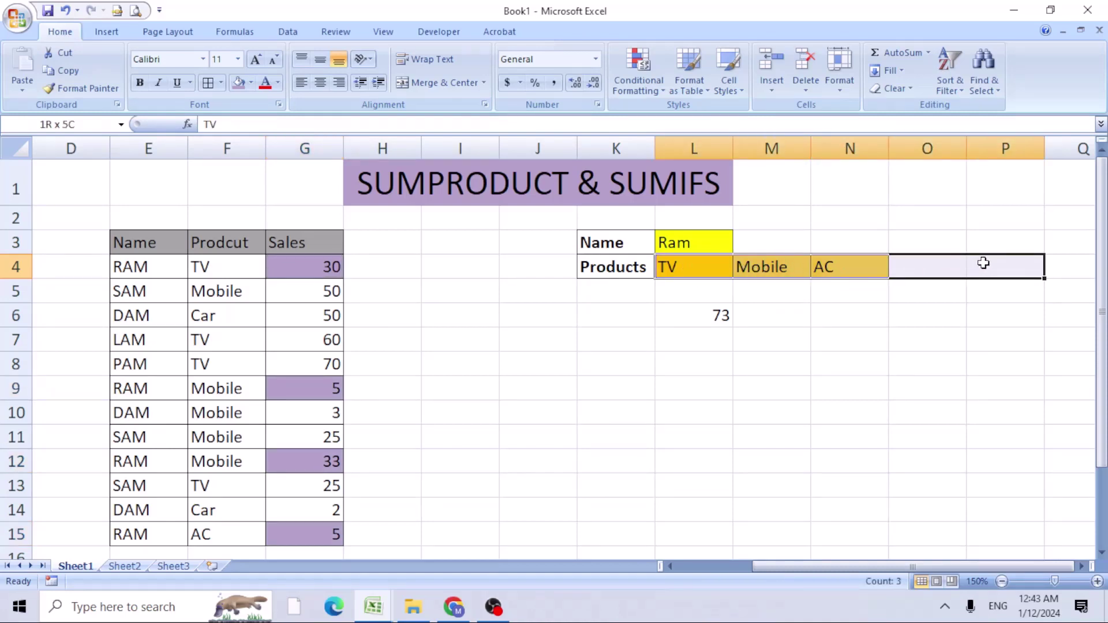
Enter Sam in L3 so L6 recalculates to 100.
{"action": "left_click", "coordinate": [701, 238]}
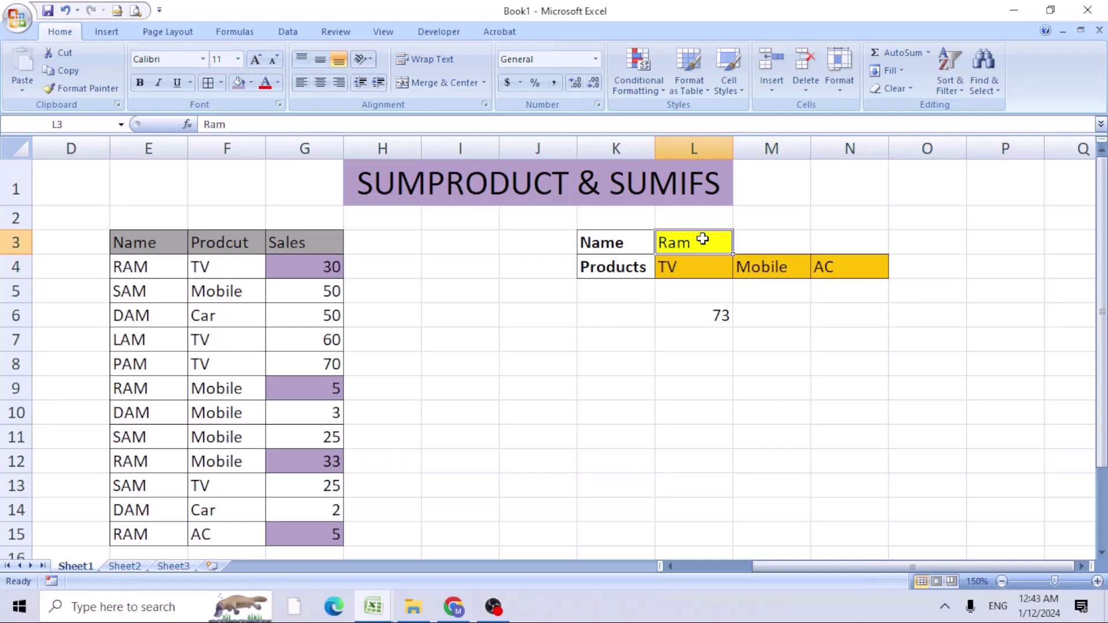
{"action": "type", "text": "sA"}
{"action": "key", "text": "BackSpace"}
{"action": "key", "text": "BackSpace"}
{"action": "type", "text": "Sam"}
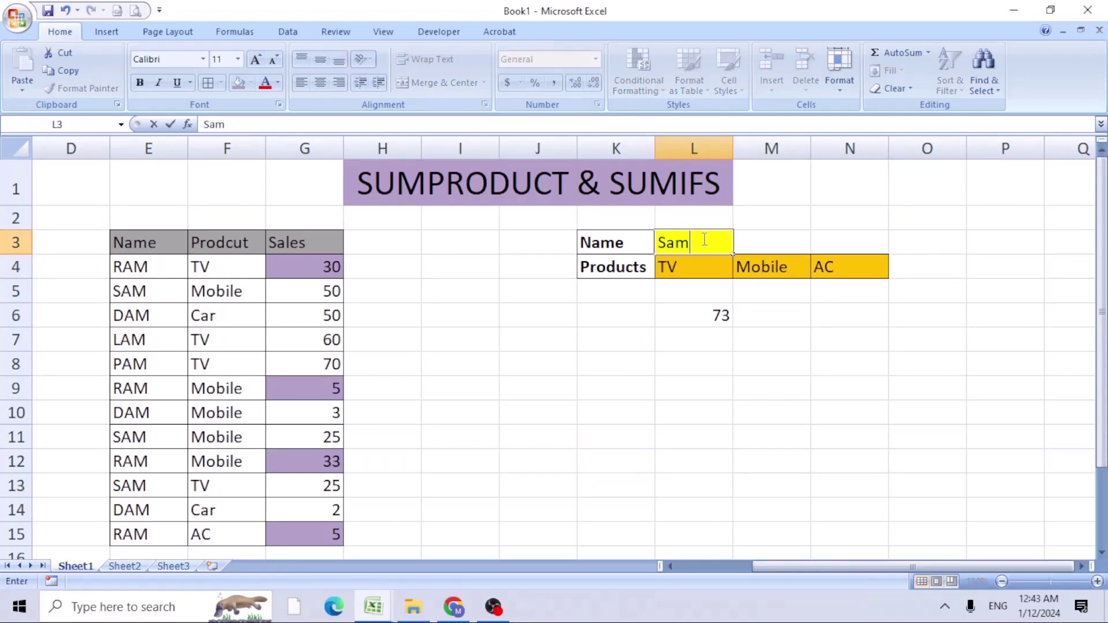
{"action": "key", "text": "Return"}
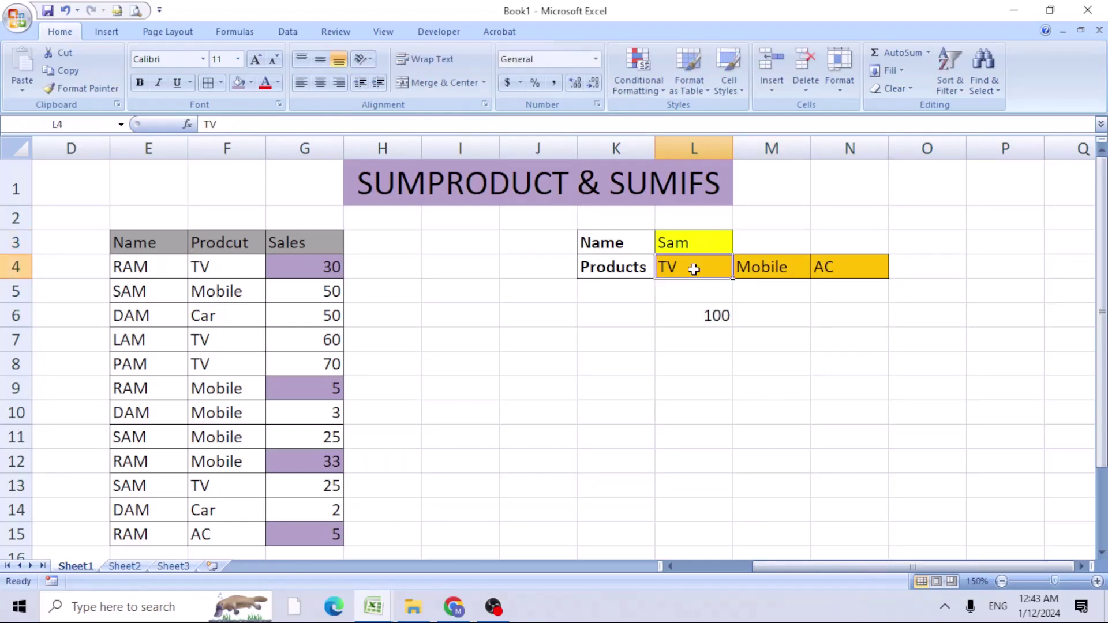
Select Sam's sales in G13, G11 and G5 to verify the 100 total.
{"action": "left_click", "coordinate": [817, 270]}
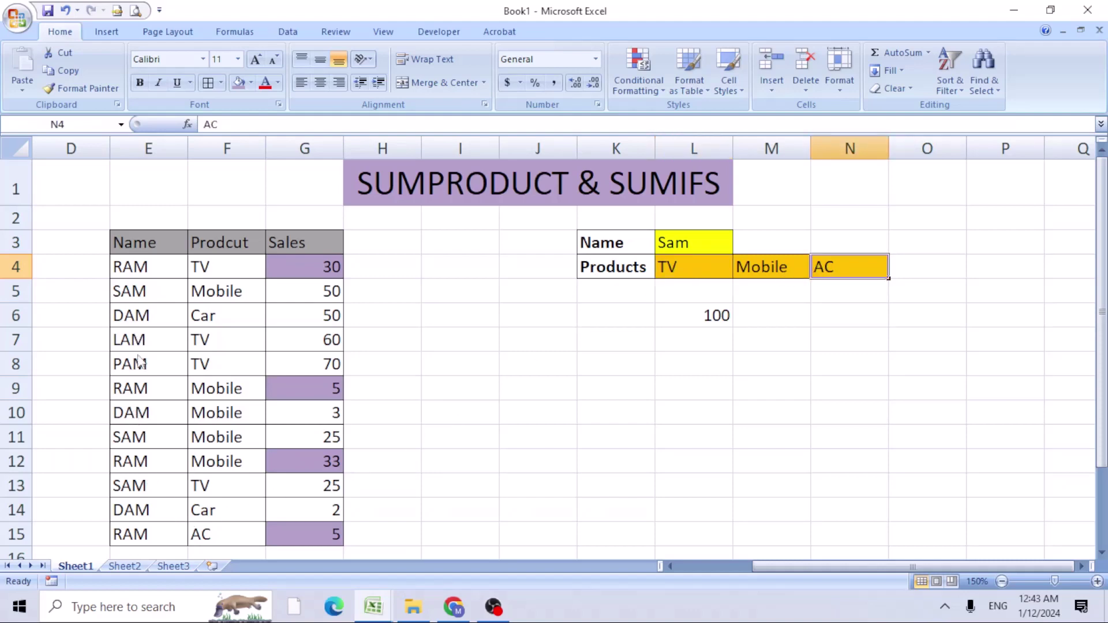
{"action": "left_click_drag", "start_coordinate": [137, 484], "coordinate": [302, 482]}
{"action": "left_click", "coordinate": [335, 491]}
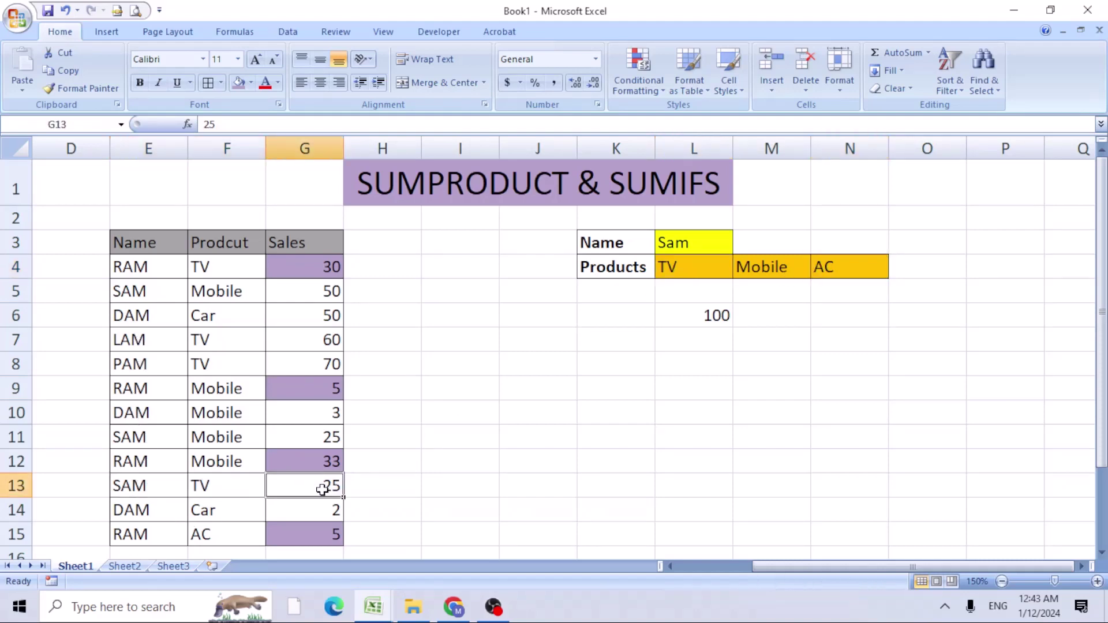
{"action": "left_click", "coordinate": [307, 442], "text": "ctrl"}
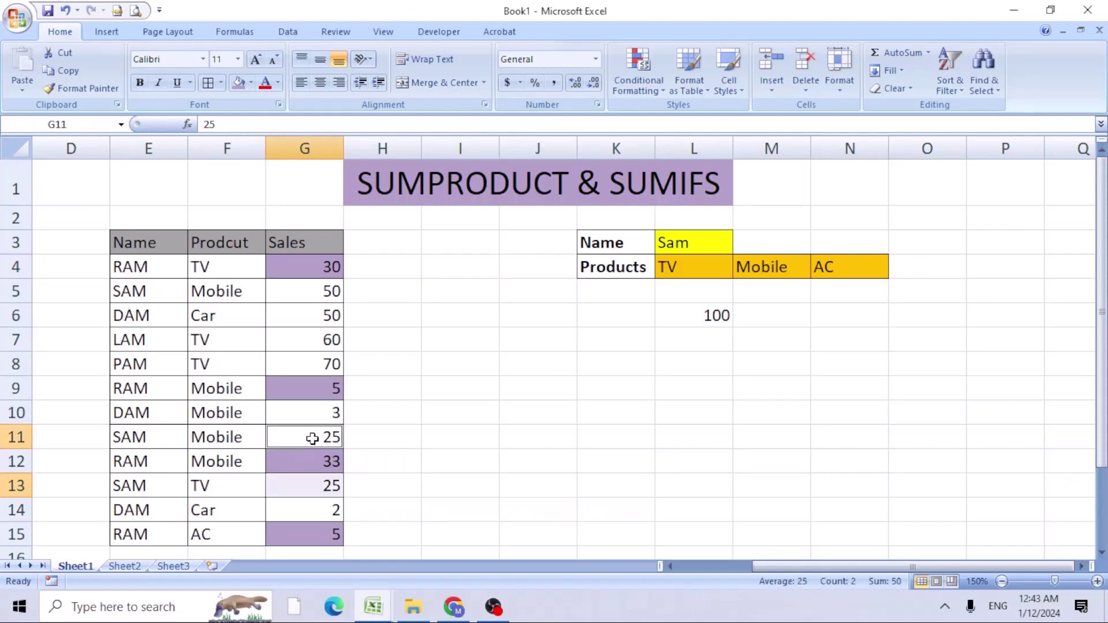
{"action": "left_click", "coordinate": [327, 294], "text": "ctrl"}
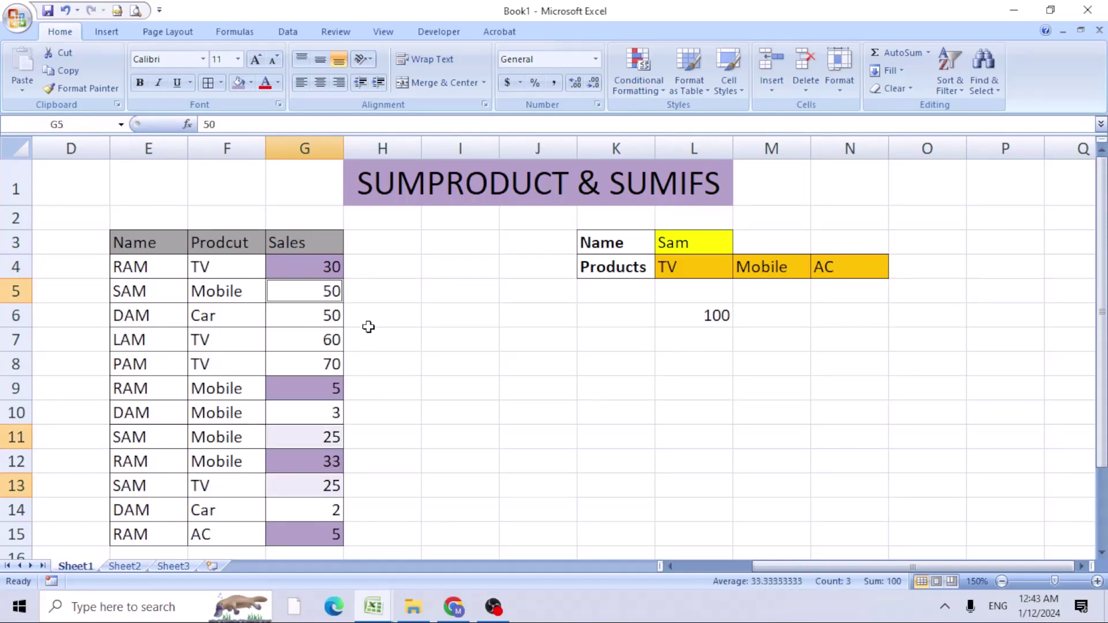
Fill G5, G11 and G13 yellow, then review the product ranges and L6's formula.
{"action": "left_click", "coordinate": [252, 84]}
{"action": "left_click", "coordinate": [165, 203]}
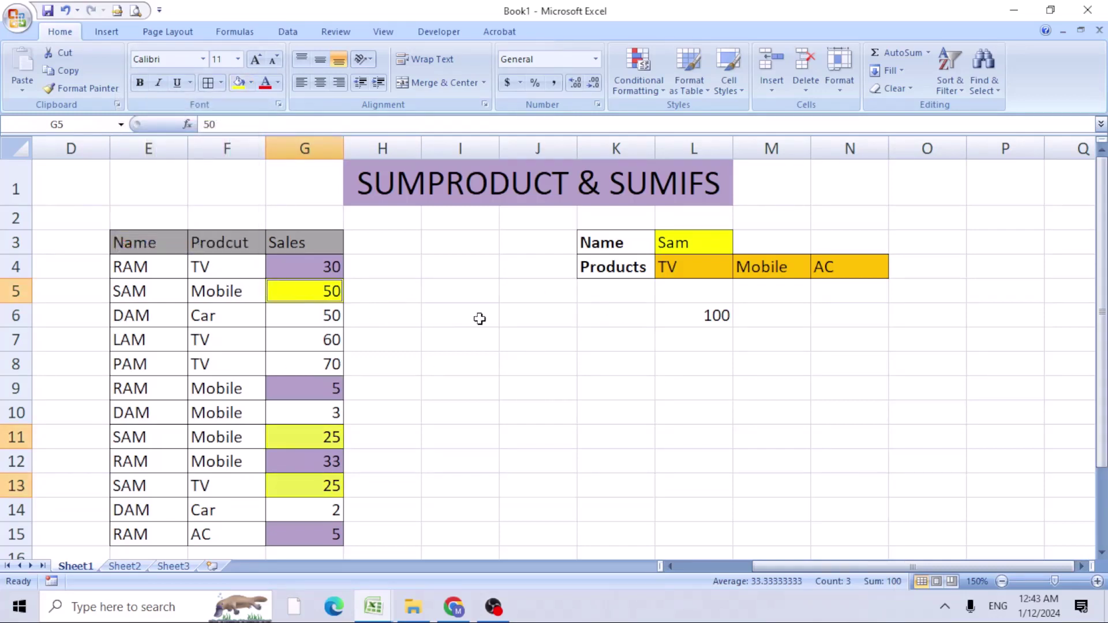
{"action": "left_click_drag", "start_coordinate": [625, 273], "coordinate": [939, 283]}
{"action": "left_click_drag", "start_coordinate": [229, 269], "coordinate": [216, 533]}
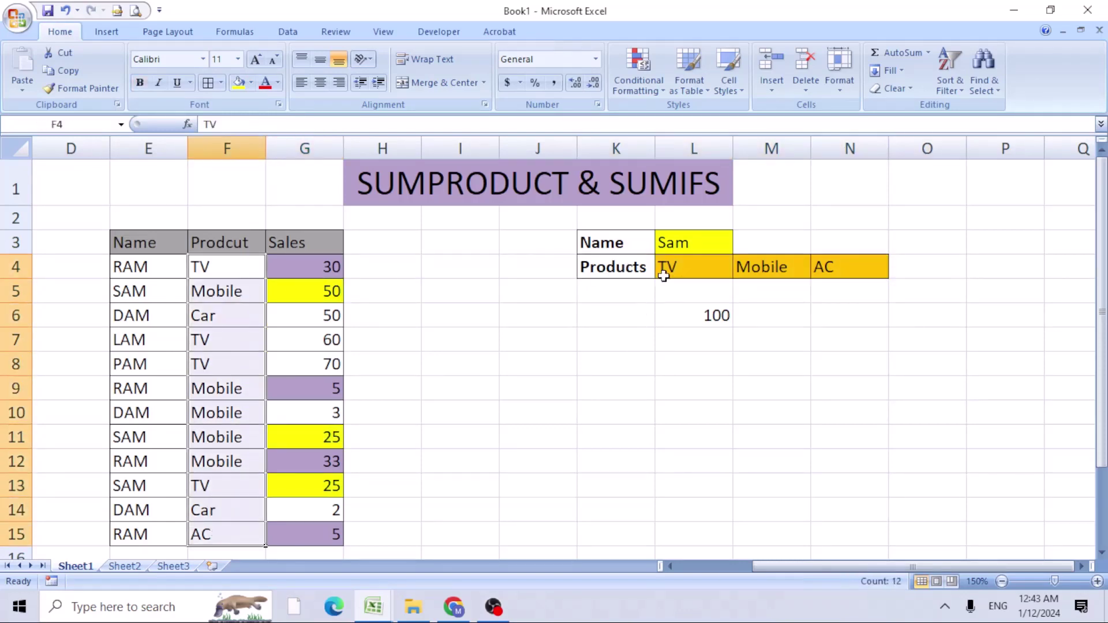
{"action": "left_click_drag", "start_coordinate": [663, 272], "coordinate": [839, 275]}
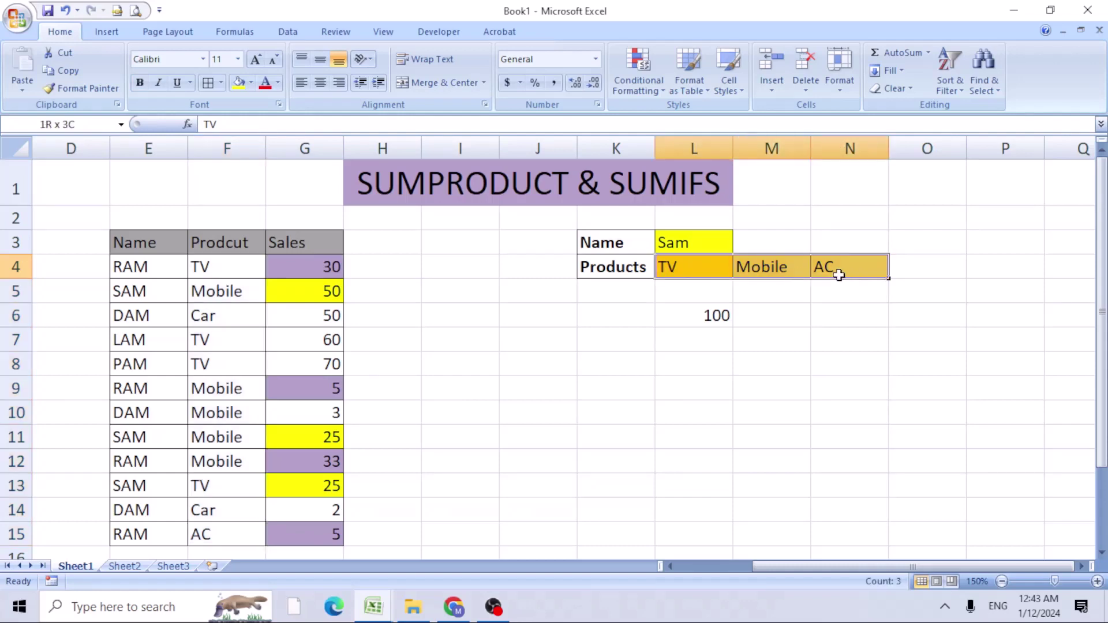
{"action": "left_click", "coordinate": [699, 316]}
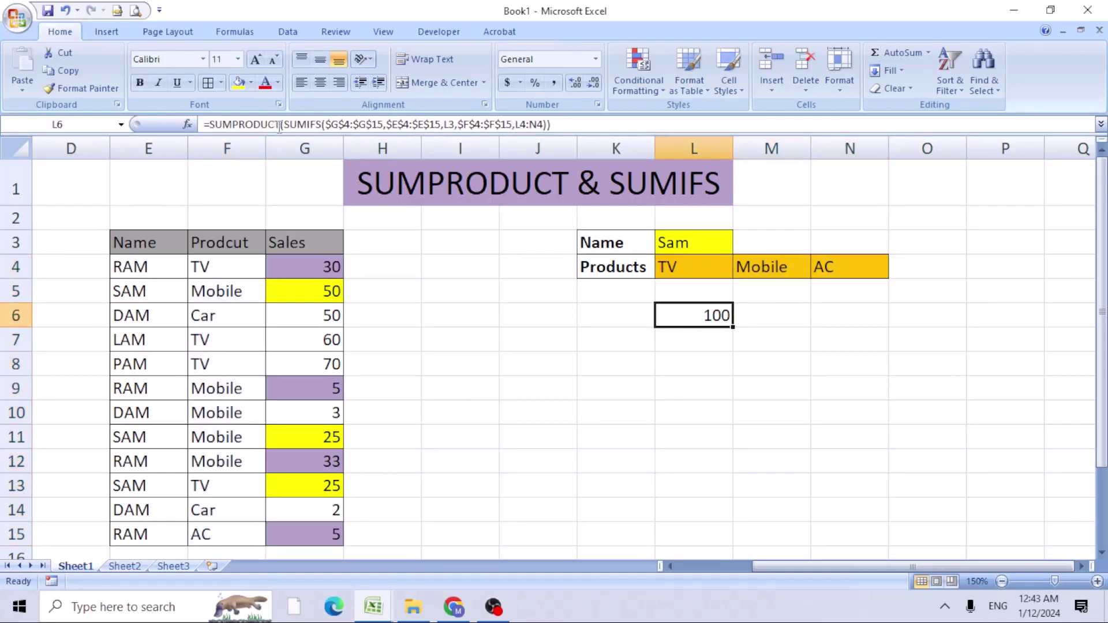
{"action": "left_click_drag", "start_coordinate": [224, 125], "coordinate": [276, 126]}
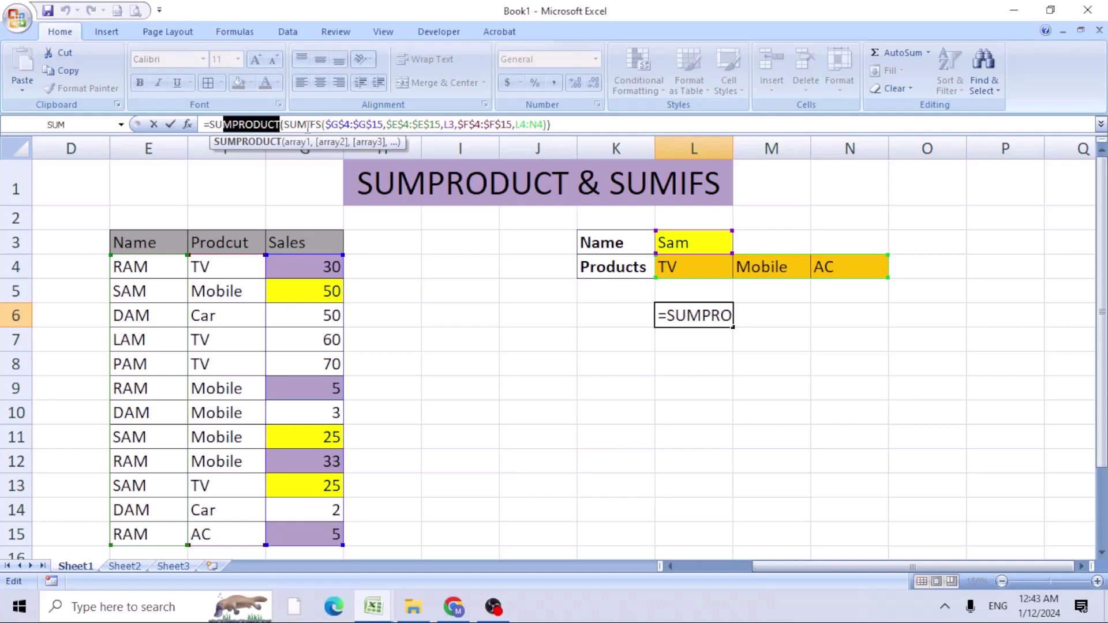
{"action": "key", "text": "Escape"}
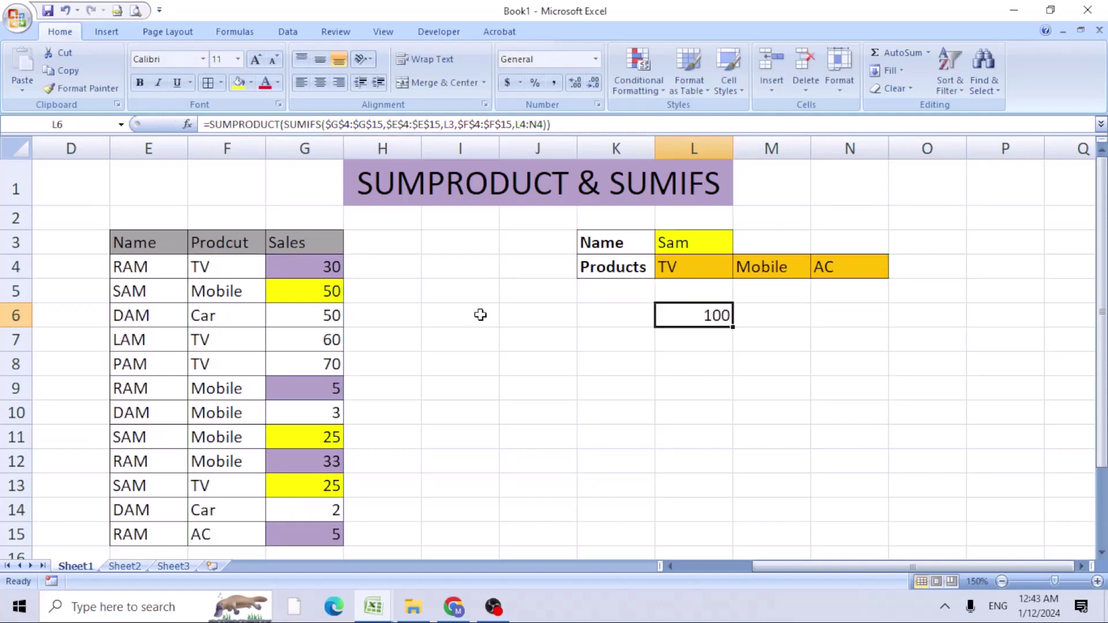